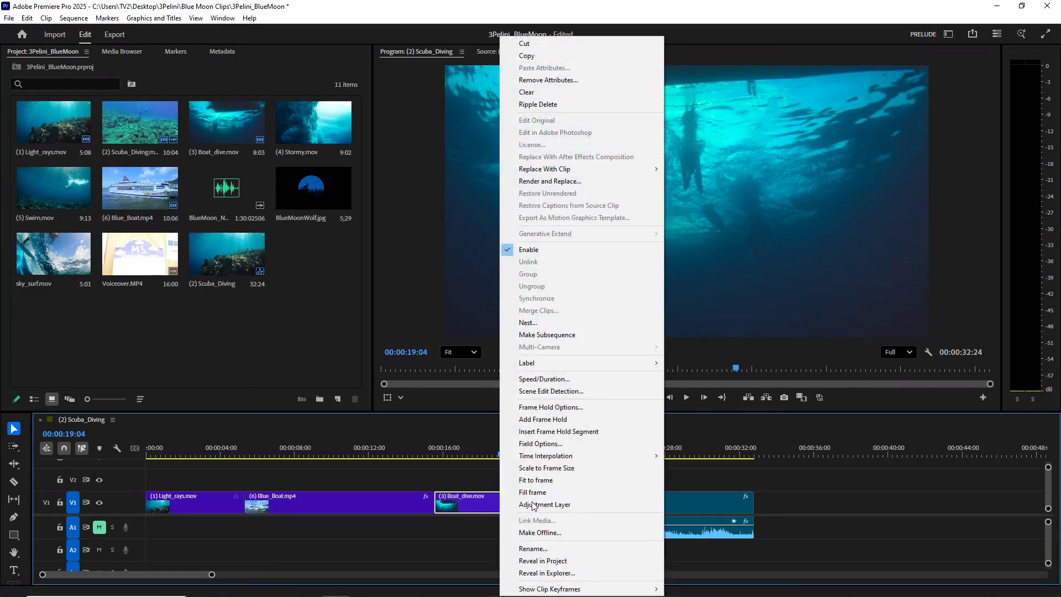
- Insert a frame hold segment in the (3) Boat_dive.mov clip at 00:00:19:04
right_click(680, 506)
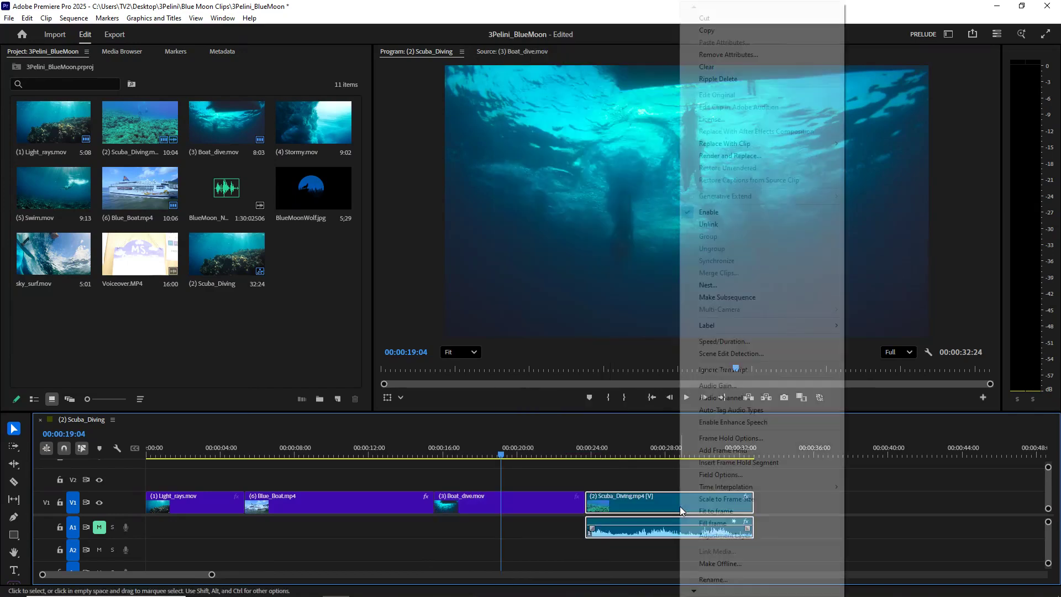
left_click(494, 503)
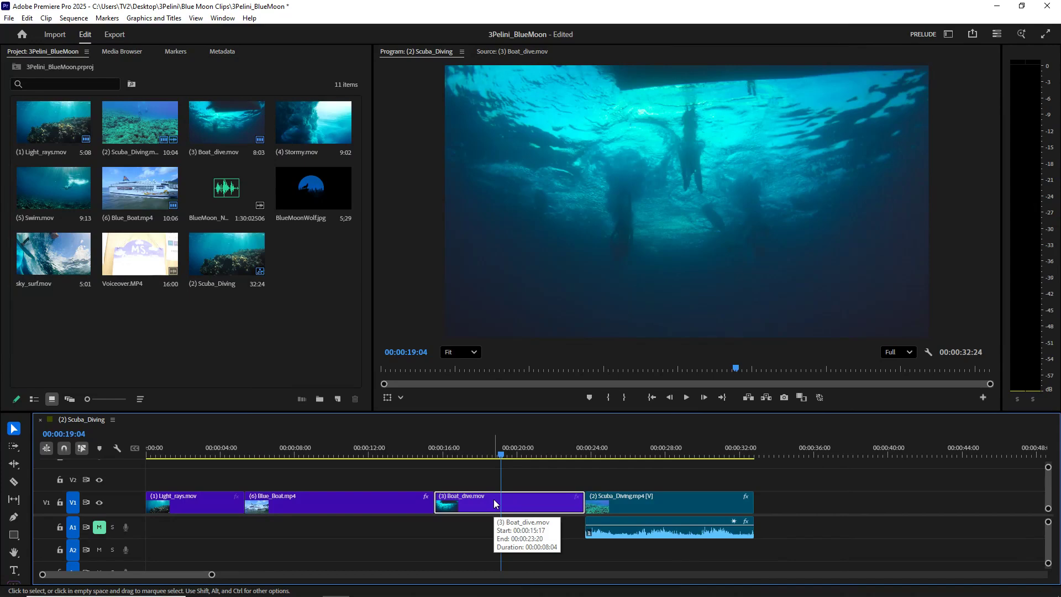
right_click(495, 503)
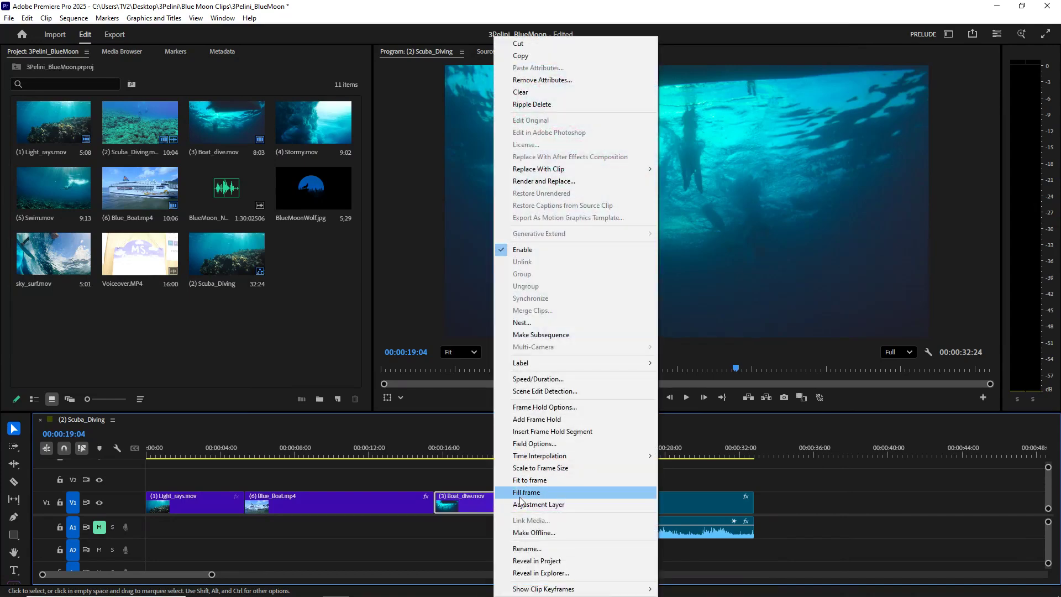
left_click(464, 506)
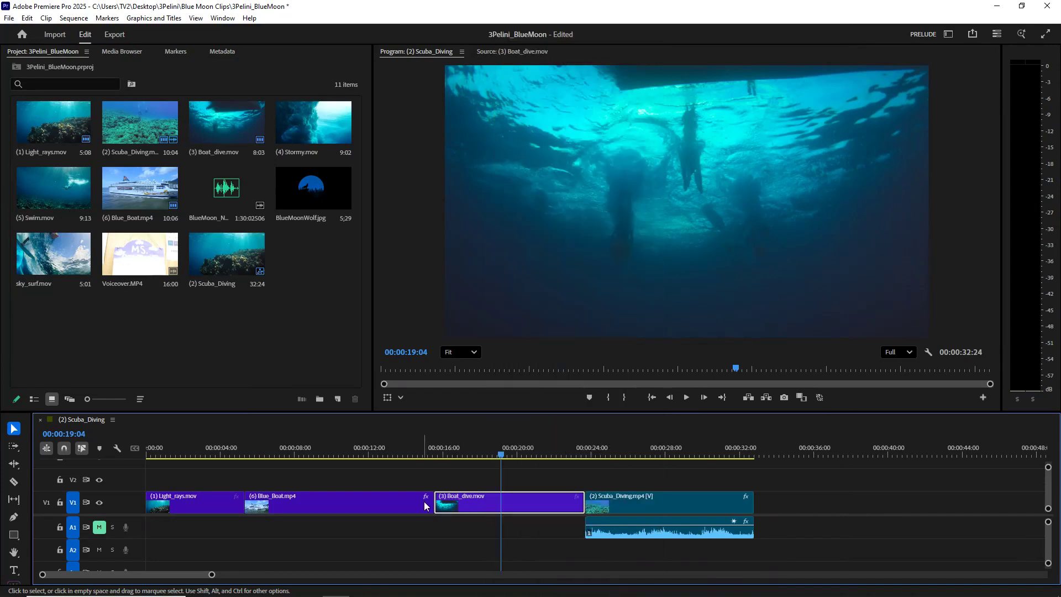
right_click(472, 505)
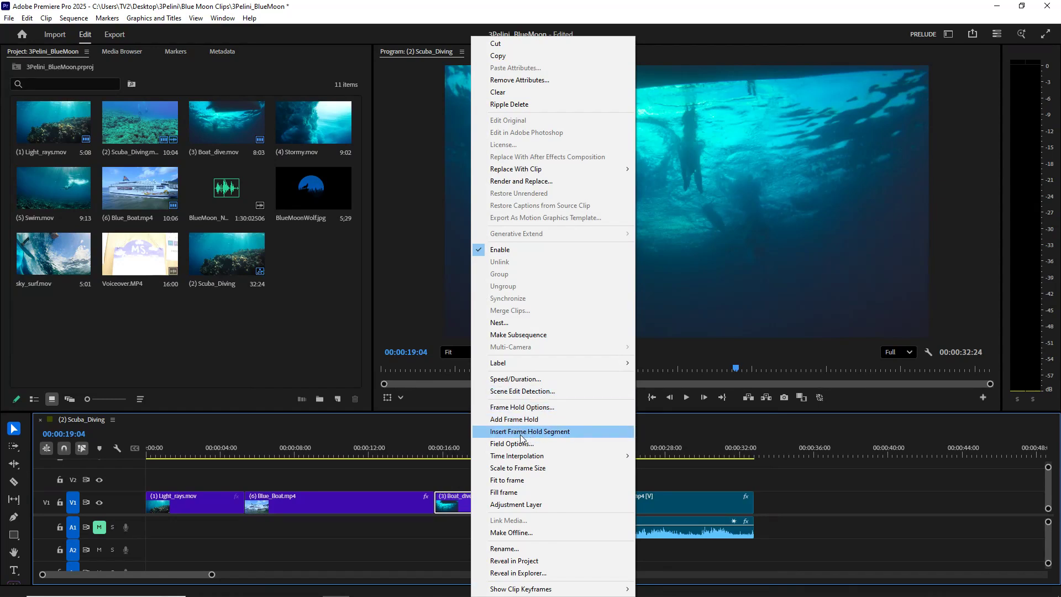
left_click(555, 433)
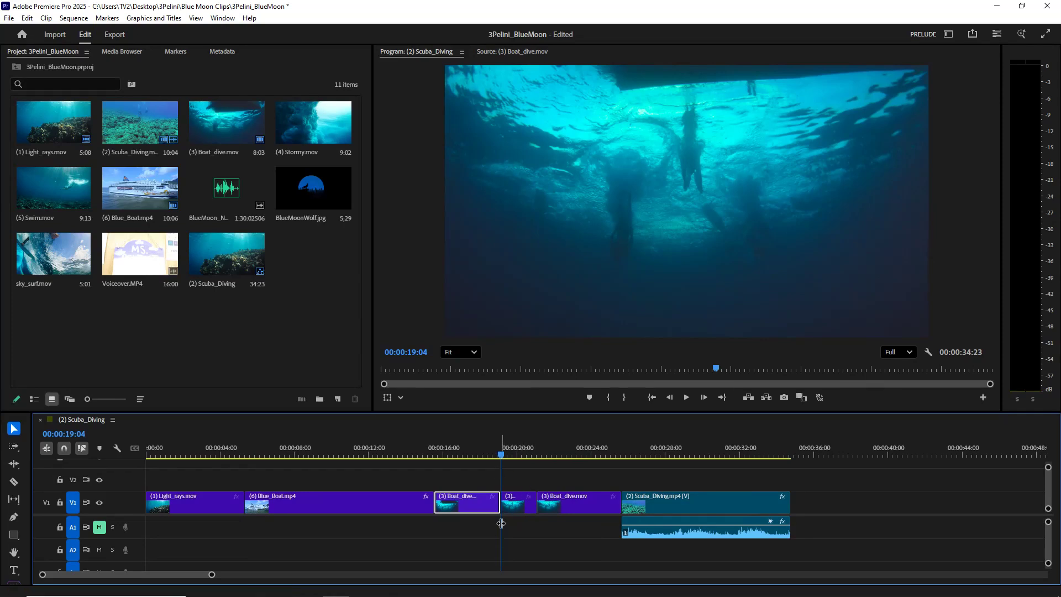
- Play the sequence from 00:00:17:01 through the inserted freeze frame to review it
left_click_drag(503, 458, 463, 463)
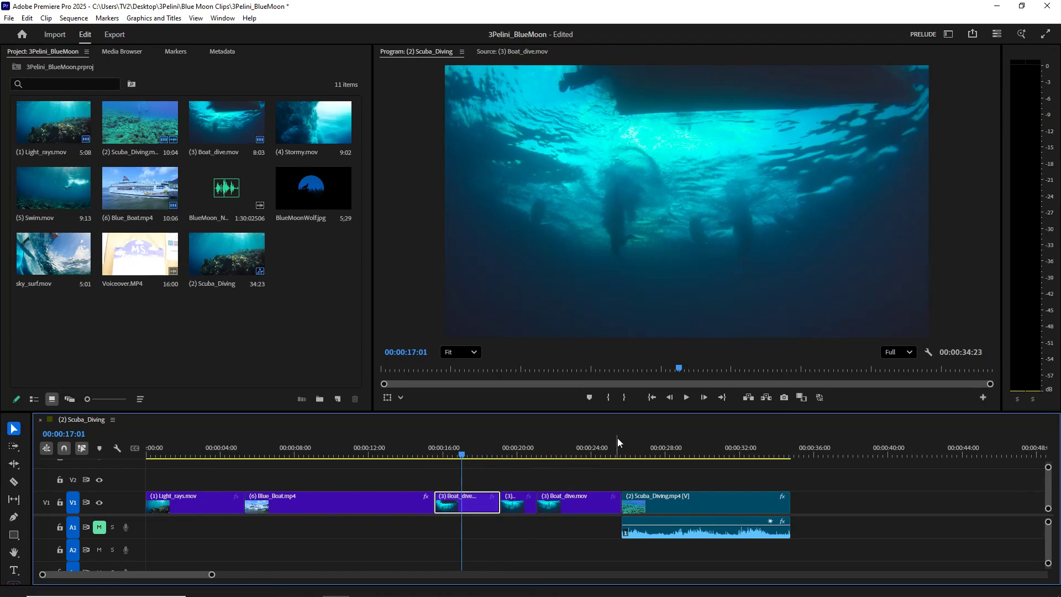
left_click(686, 398)
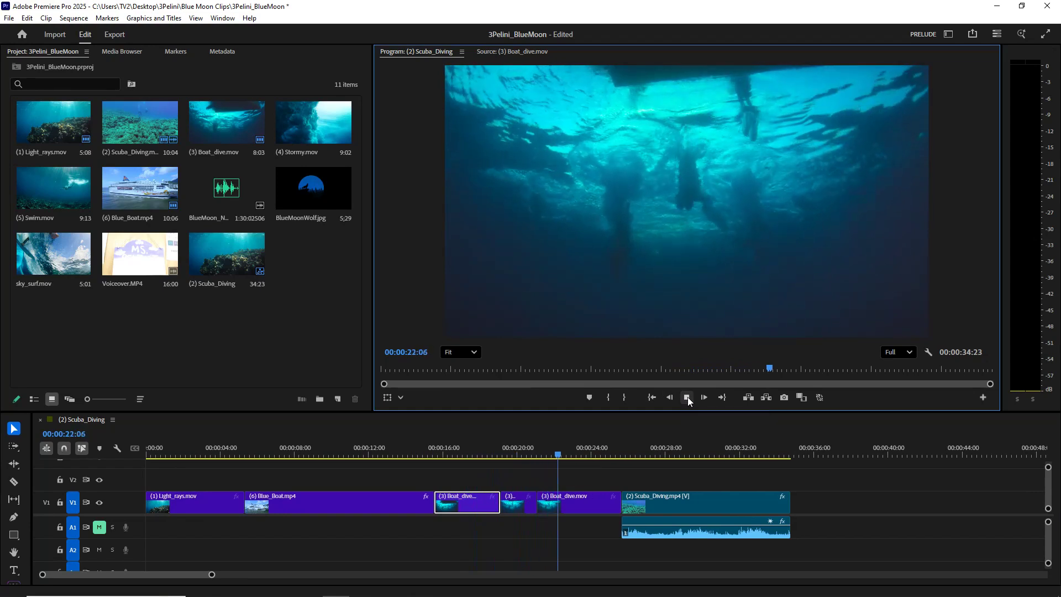
left_click(688, 397)
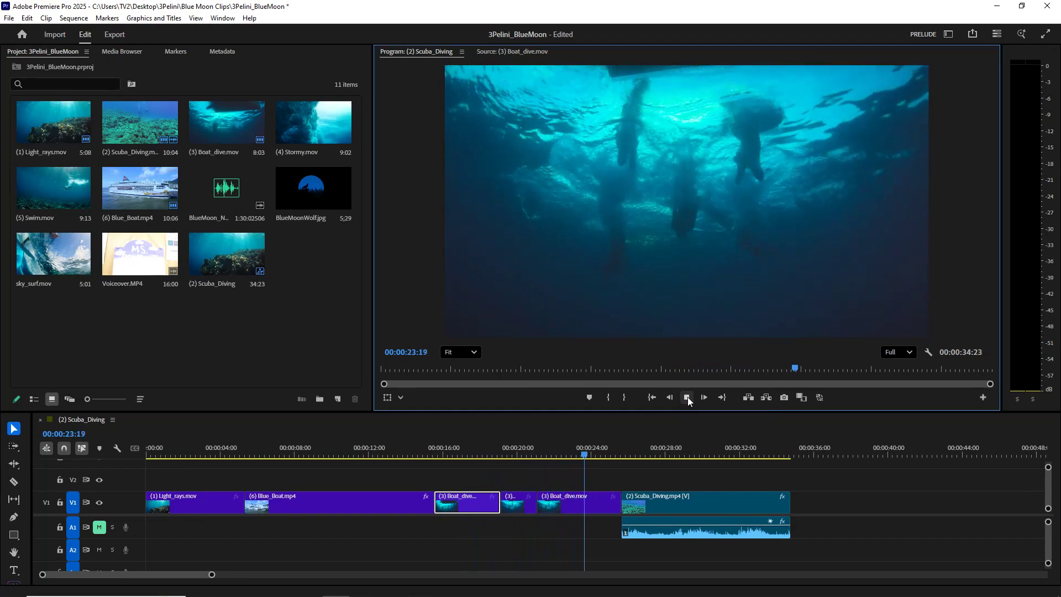
- Shorten the freeze-frame segment to about one second and close the gap after it
left_click(515, 507)
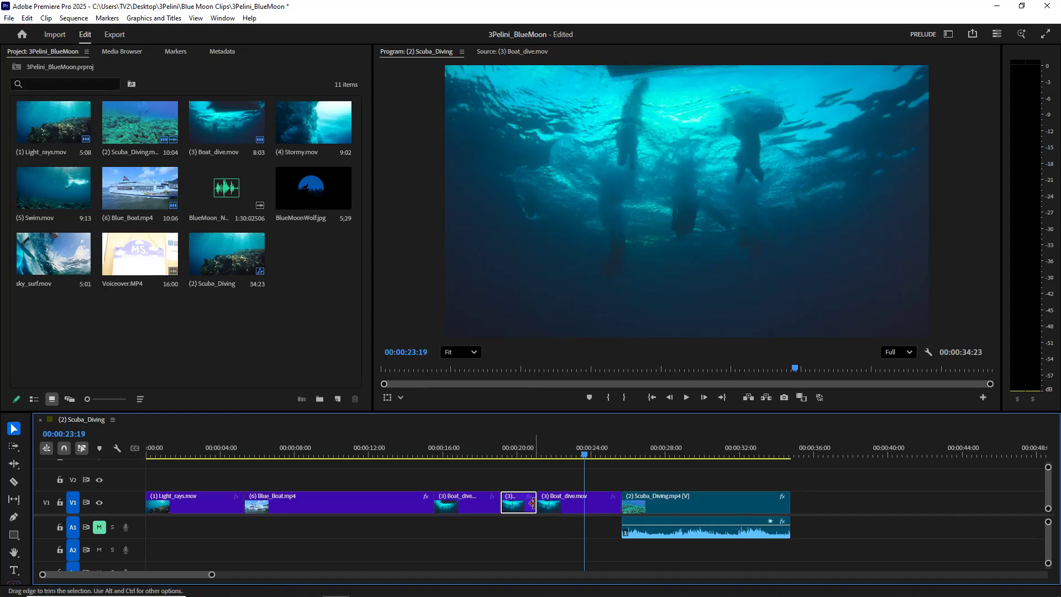
left_click_drag(533, 503, 515, 502)
left_click(529, 504)
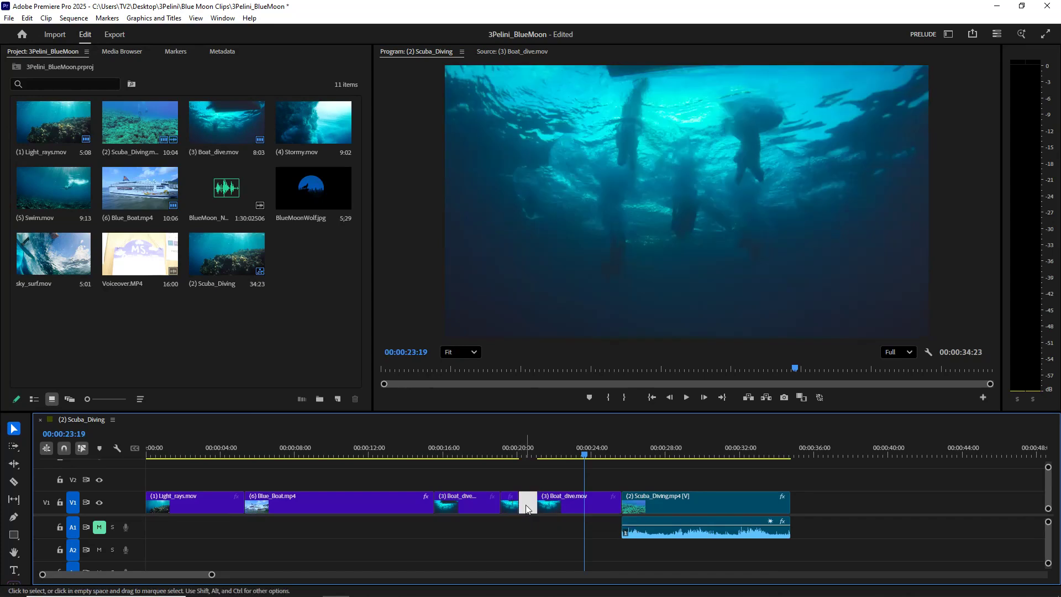
key("Delete")
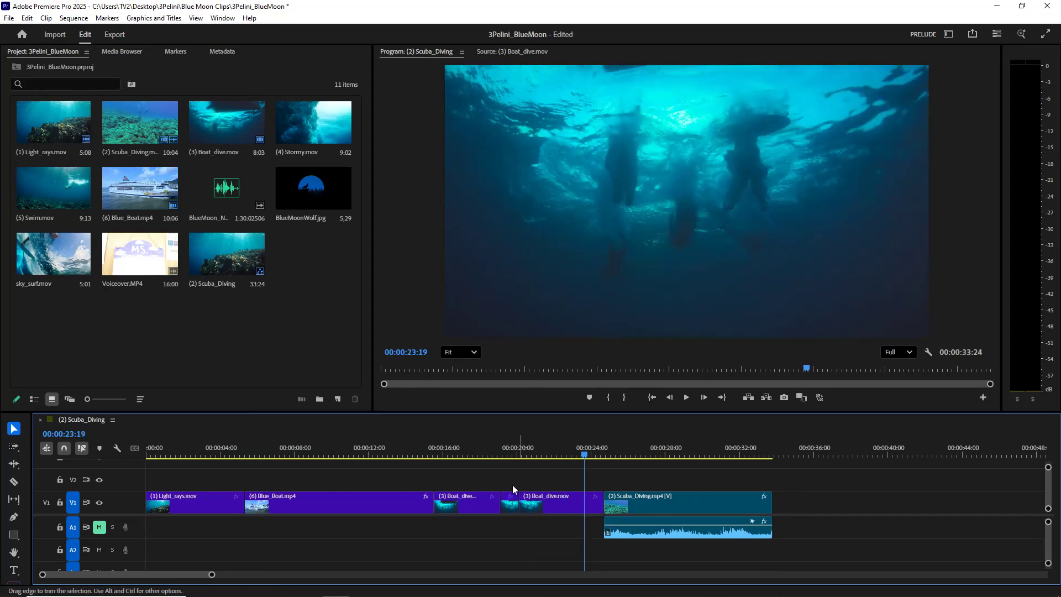
- Scrub back to 00:00:18:27 and undo the gap removal and the freeze-frame trim
left_click_drag(582, 456, 495, 474)
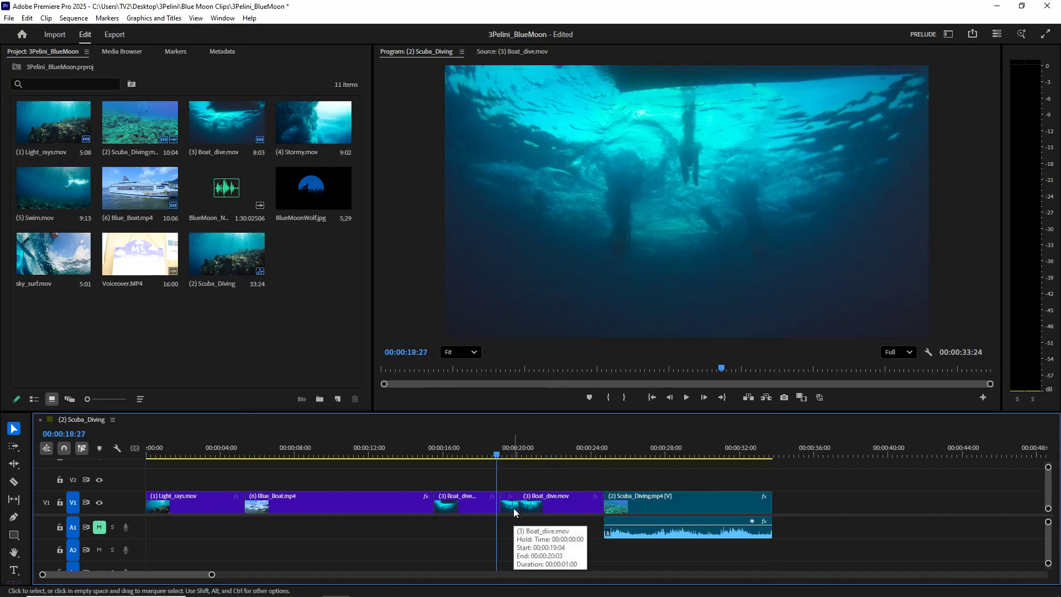
key("ctrl+z")
key("ctrl+z")
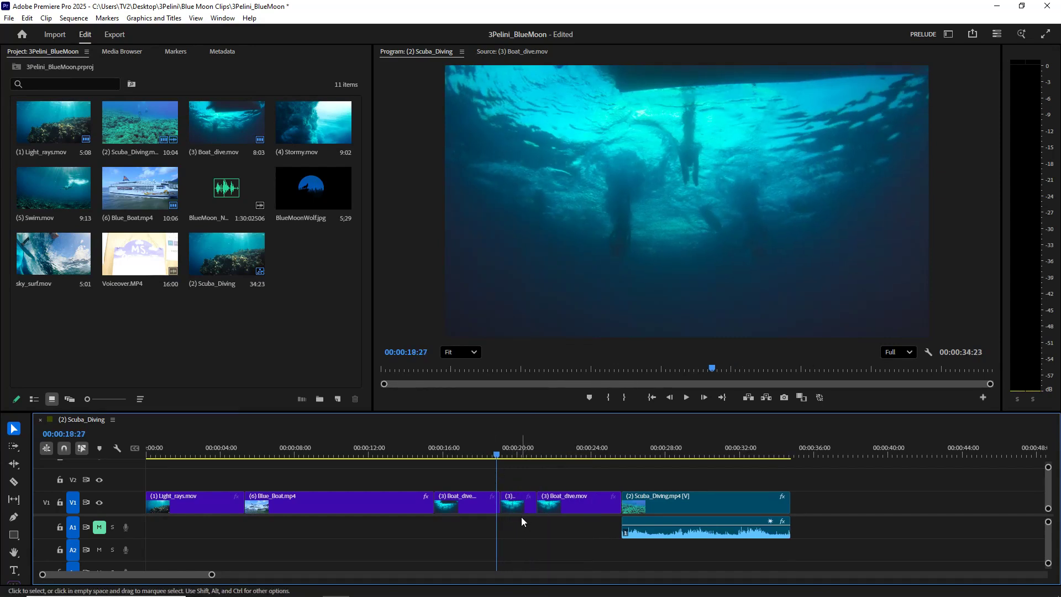
- Try to extend the end of the freeze-frame segment and play the sequence from 00:00:18:20
left_click_drag(535, 504, 556, 507)
left_click(495, 456)
left_click_drag(495, 455, 483, 456)
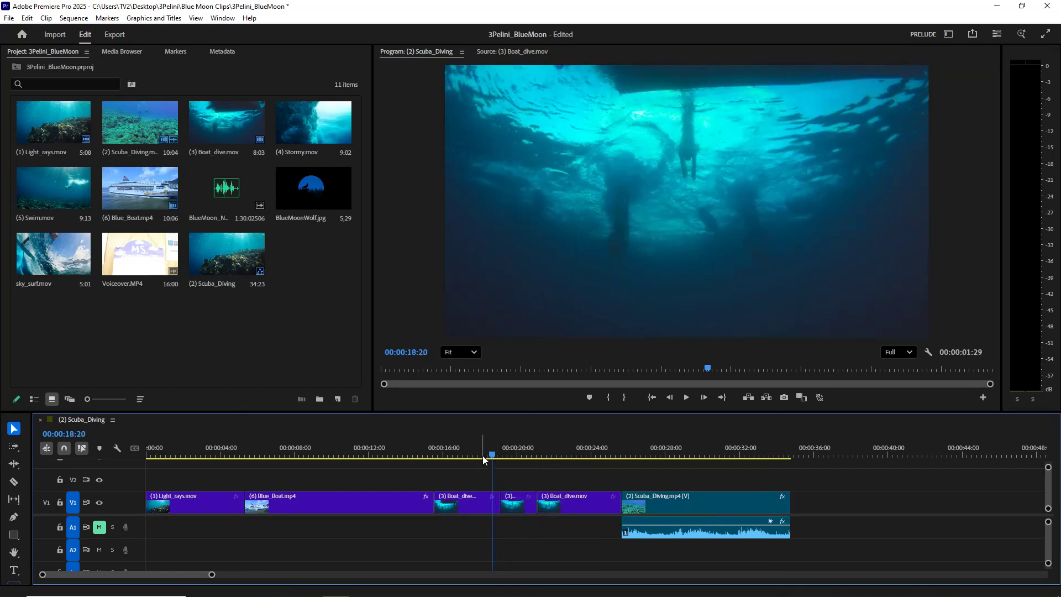
key("space")
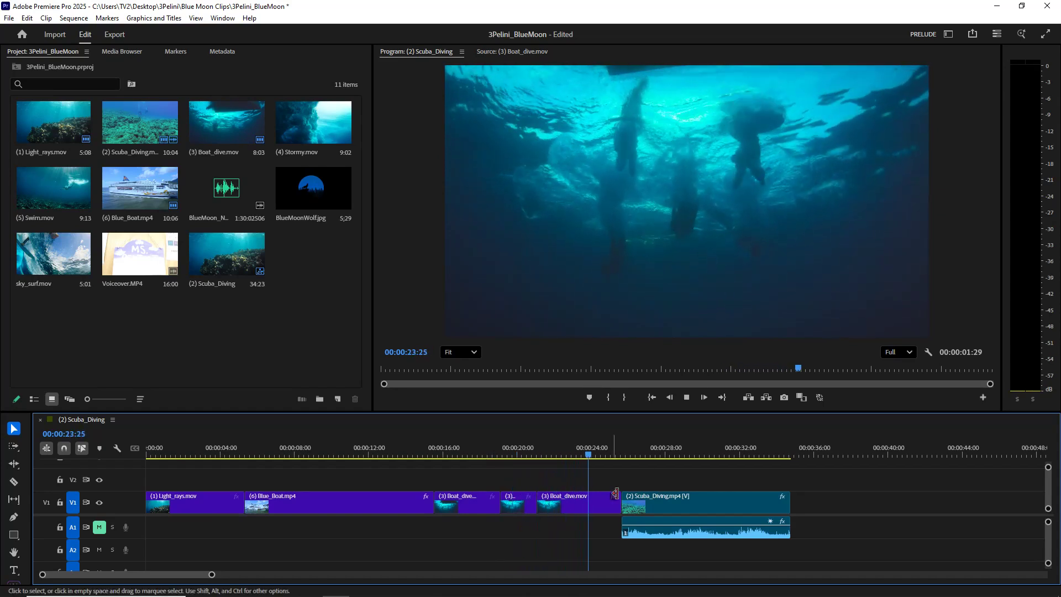
left_click(687, 397)
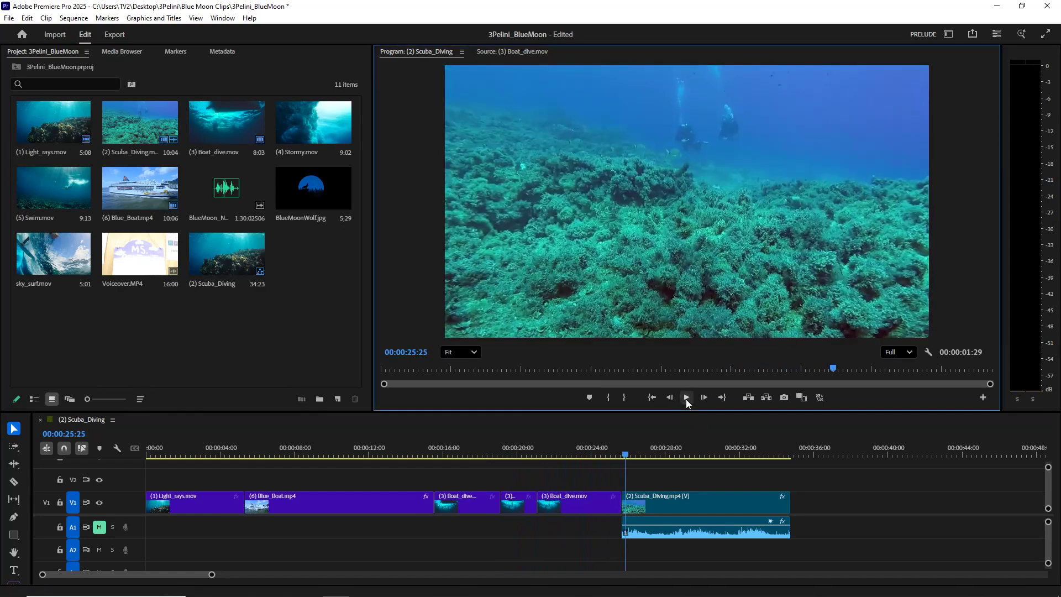
- Replace the freeze frame in the (3) Boat_dive.mov clip with a new frame hold segment at 00:00:19:09
left_click_drag(532, 501, 534, 504)
left_click_drag(524, 460, 503, 451)
right_click(510, 505)
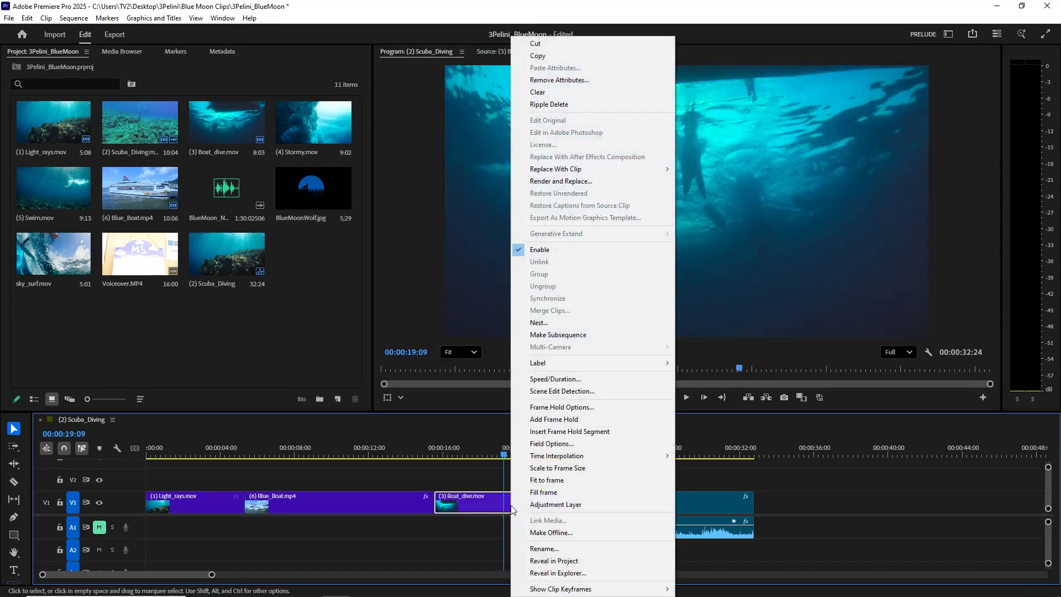
left_click(569, 433)
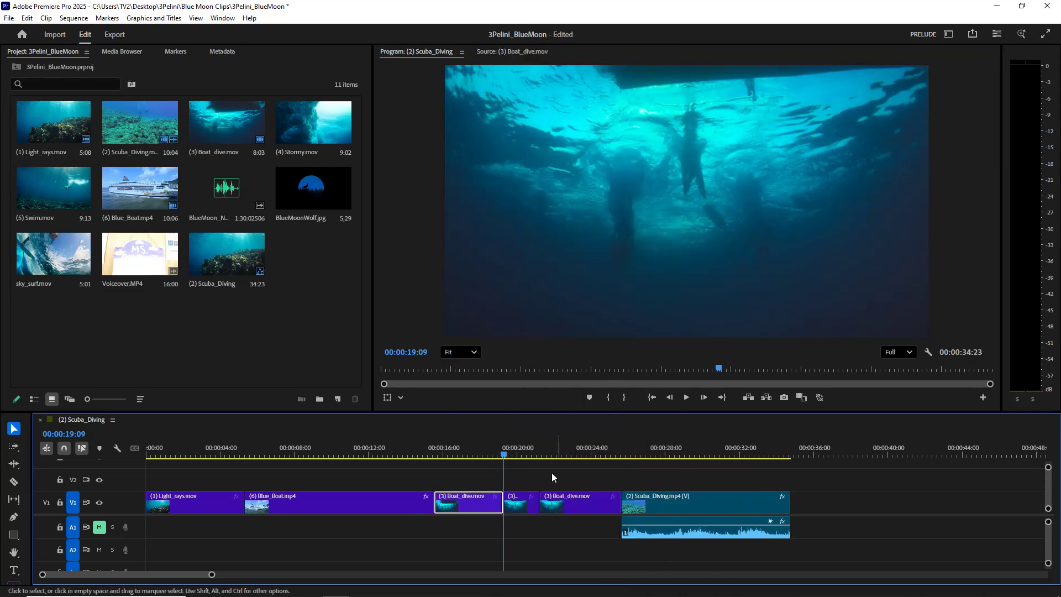
- Play the sequence from 00:00:18:24 to review the new frame hold segment
left_click(495, 455)
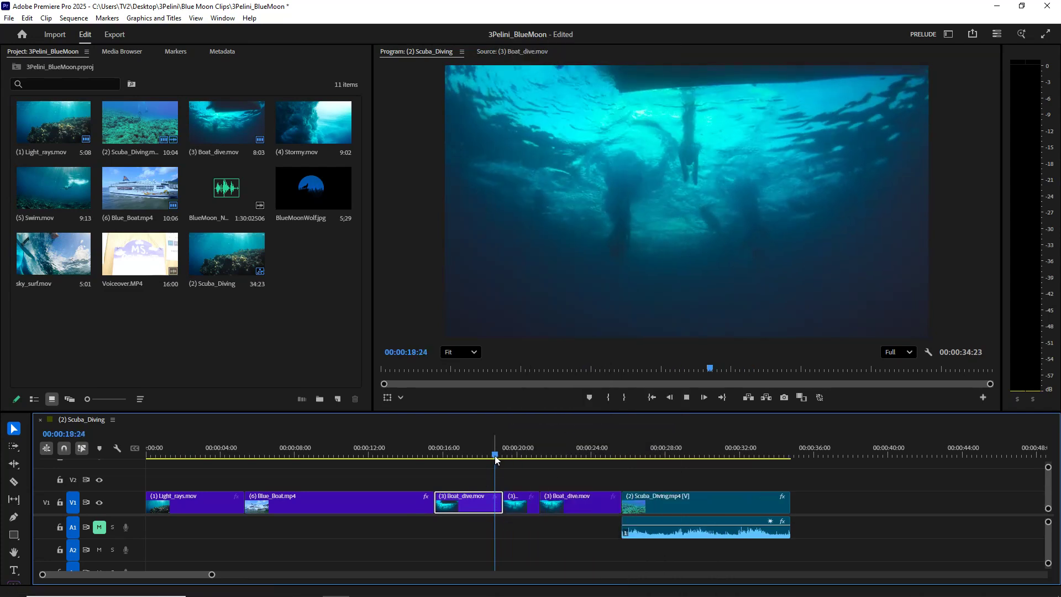
key("space")
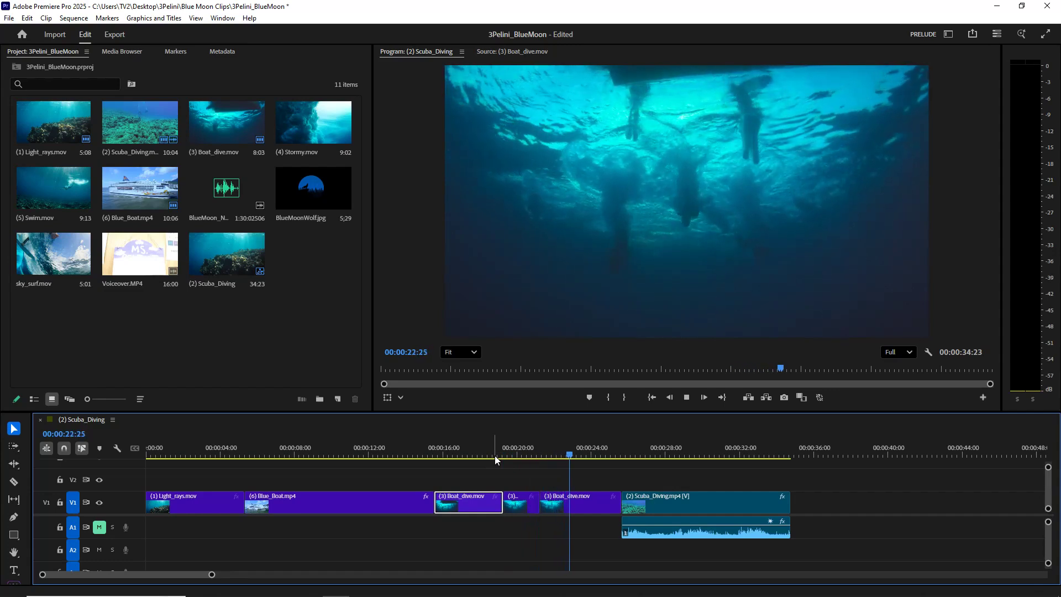
key("space")
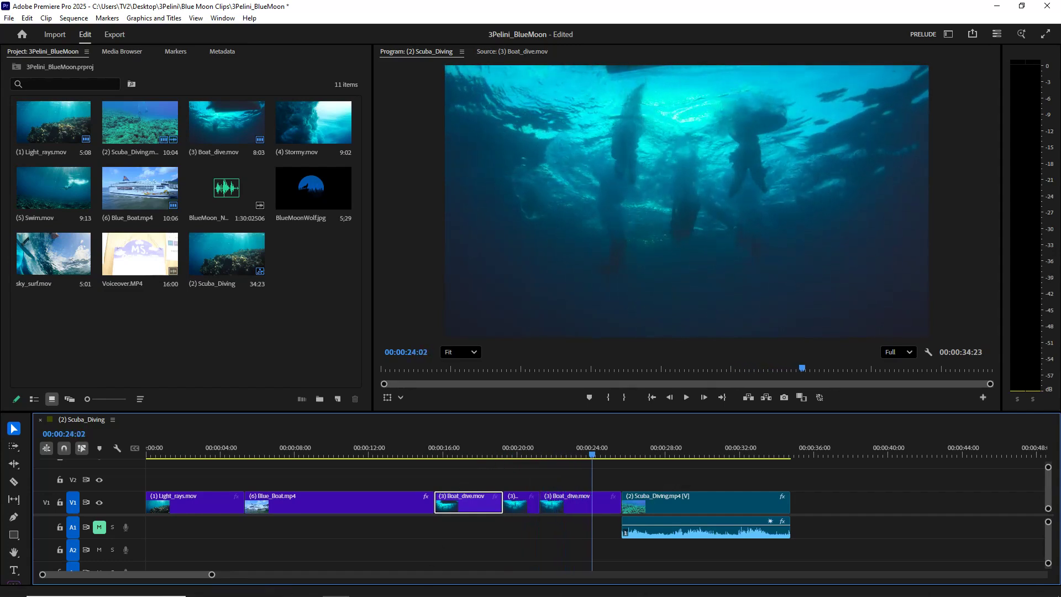
- Check the Blue Moon storyboard instructions image, and select the (2) Scuba_Diving.mp4 clip with the playhead at 00:00:27:16
left_click(417, 586)
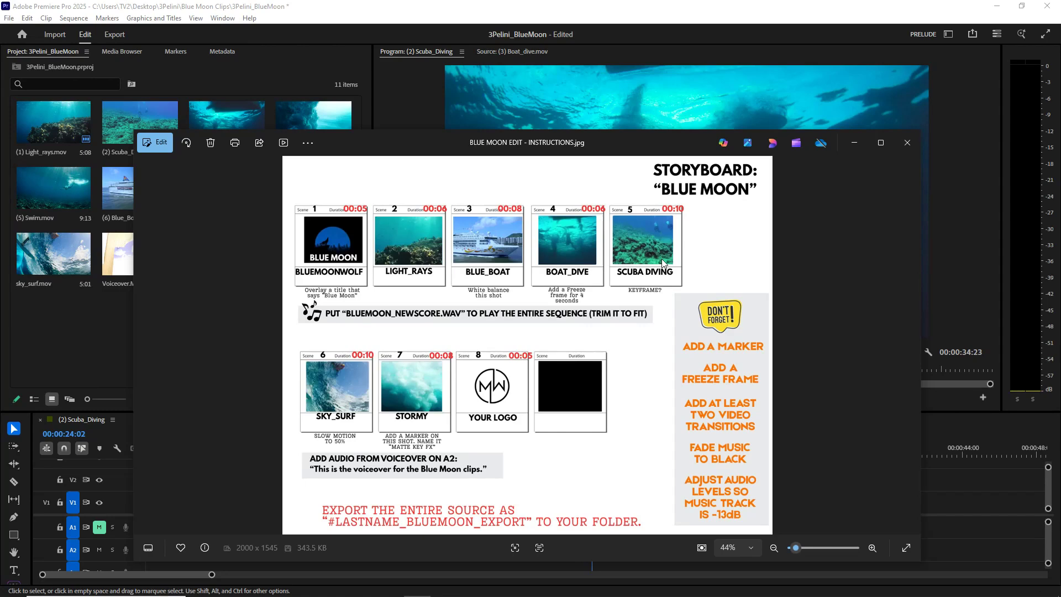
left_click(854, 145)
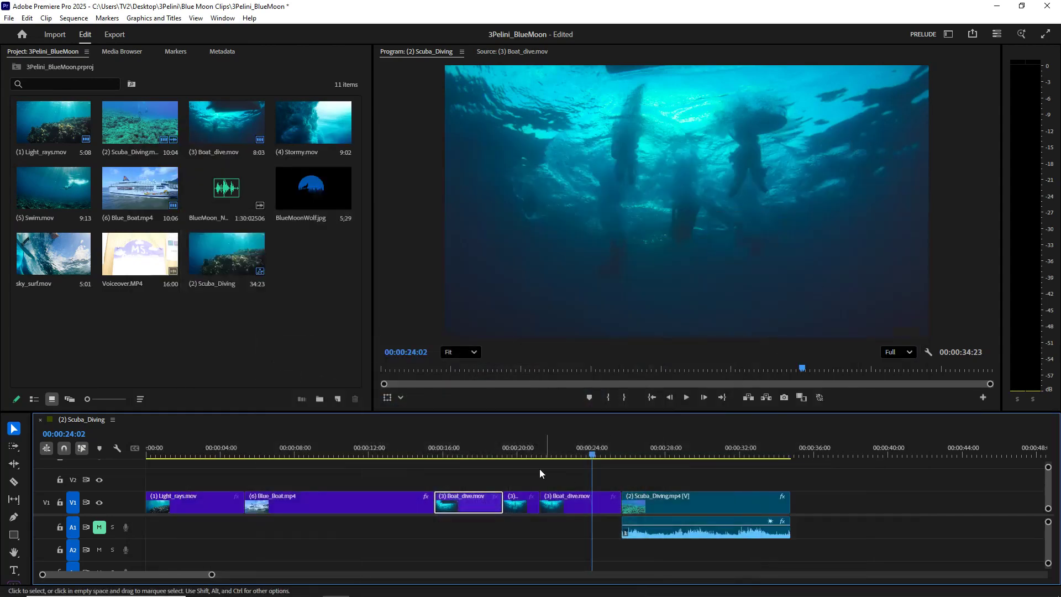
left_click(612, 454)
left_click_drag(613, 455, 665, 464)
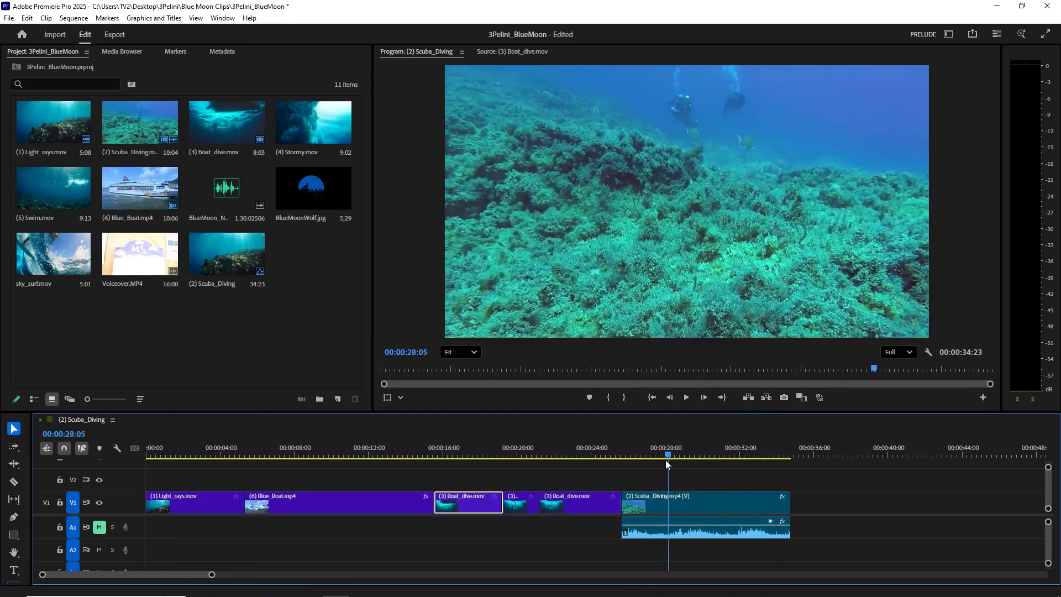
left_click(681, 507)
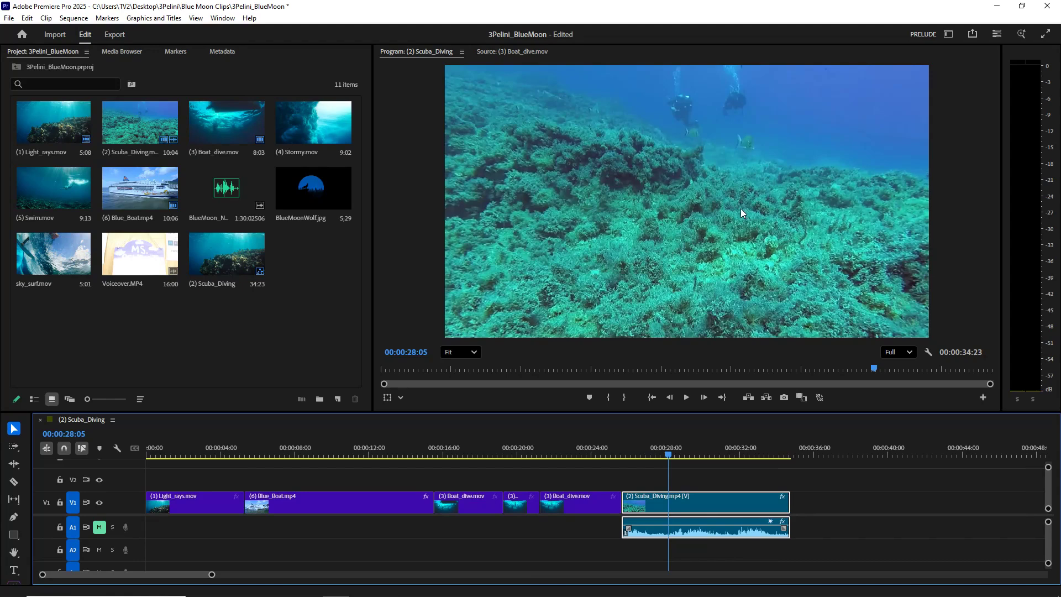
left_click_drag(669, 456, 656, 457)
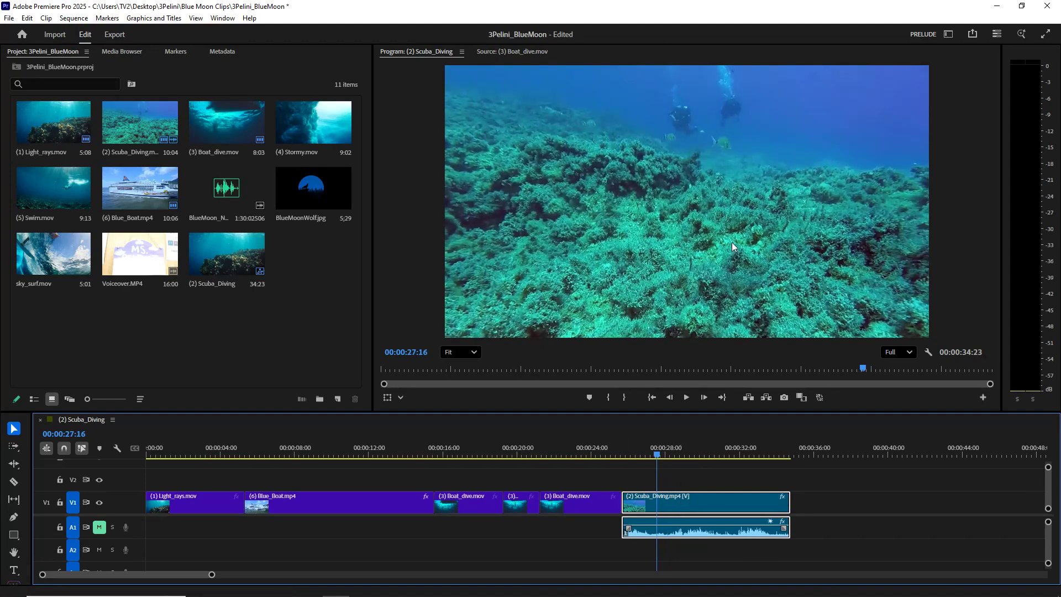
- Switch to the Essentials workspace and show the Effect Controls for the selected scuba diving clip
left_click(949, 34)
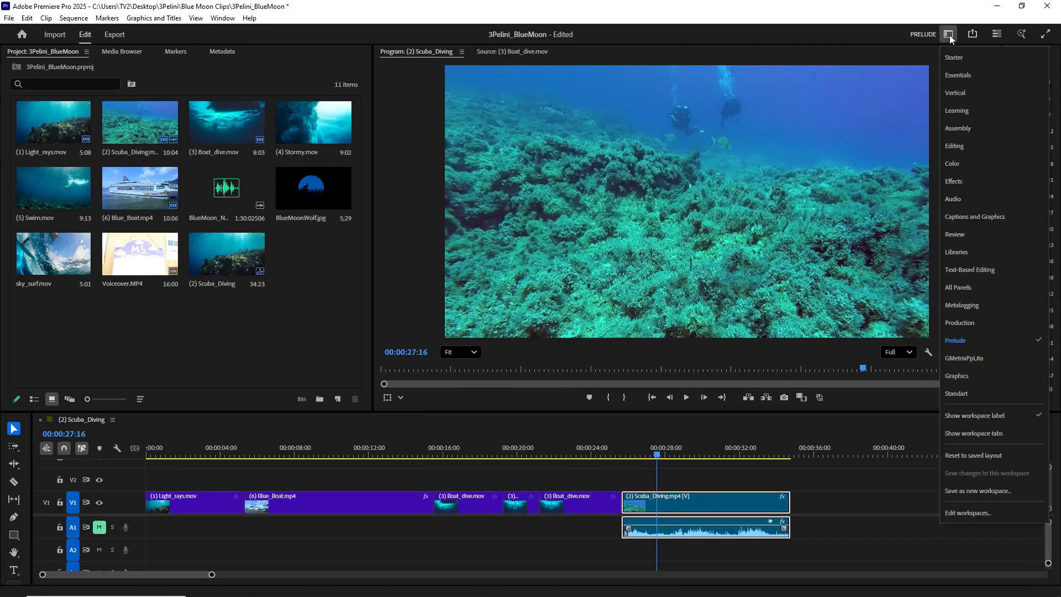
left_click(968, 80)
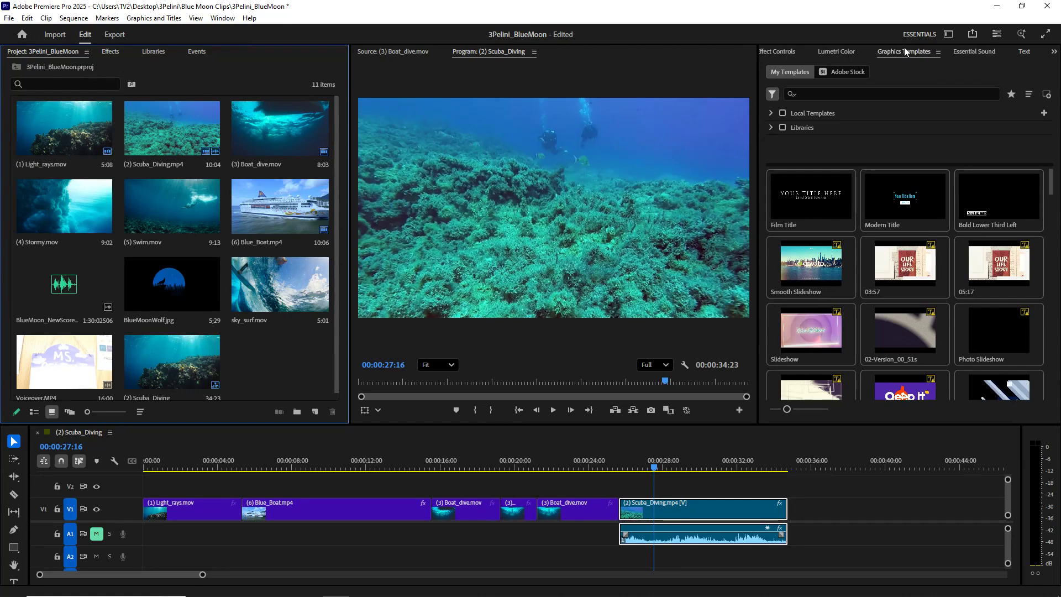
left_click(792, 52)
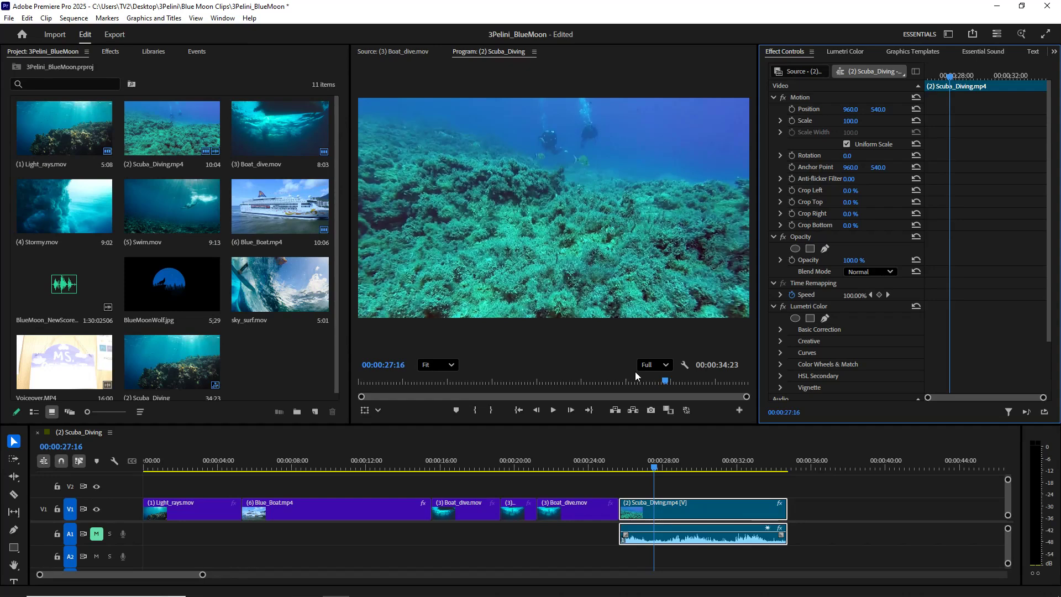
- At 00:00:26:26, set the scuba diving clip's Scale to 249 and its Position to 949, 1142 to frame the divers
left_click_drag(652, 467, 641, 469)
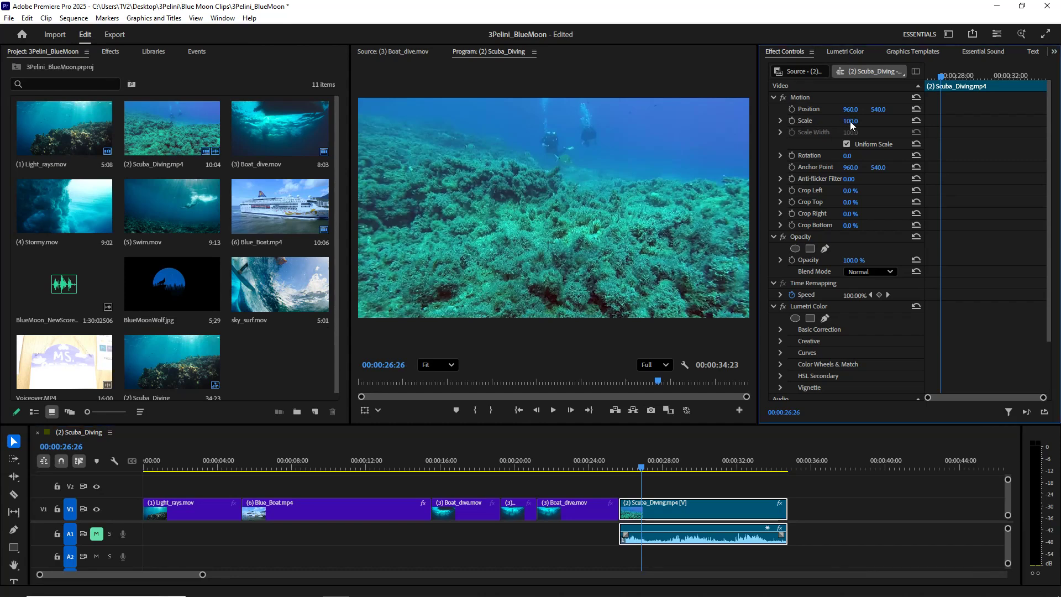
left_click_drag(850, 123, 933, 127)
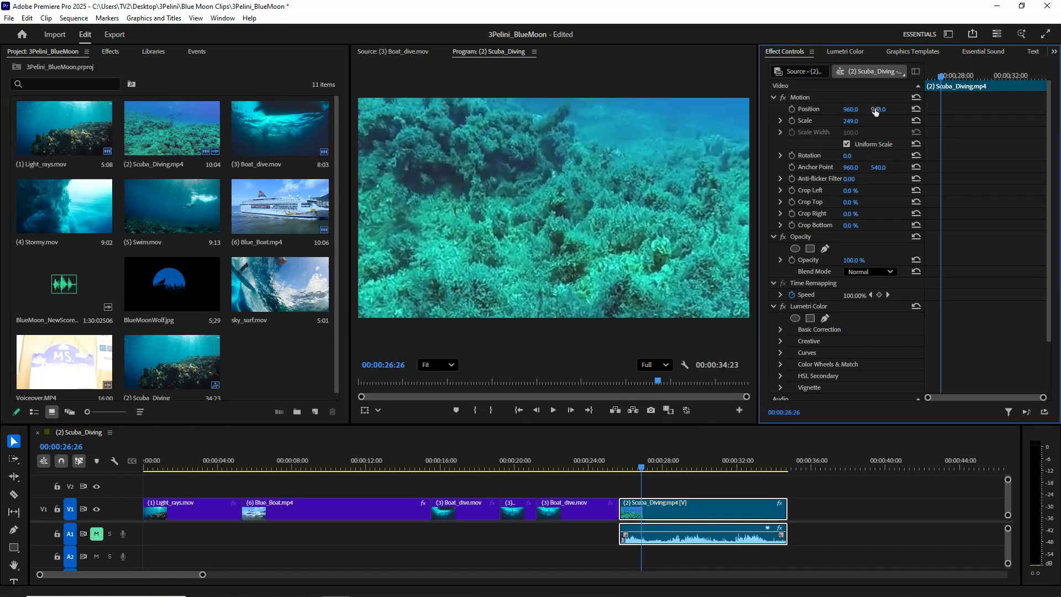
left_click_drag(849, 111, 1059, 128)
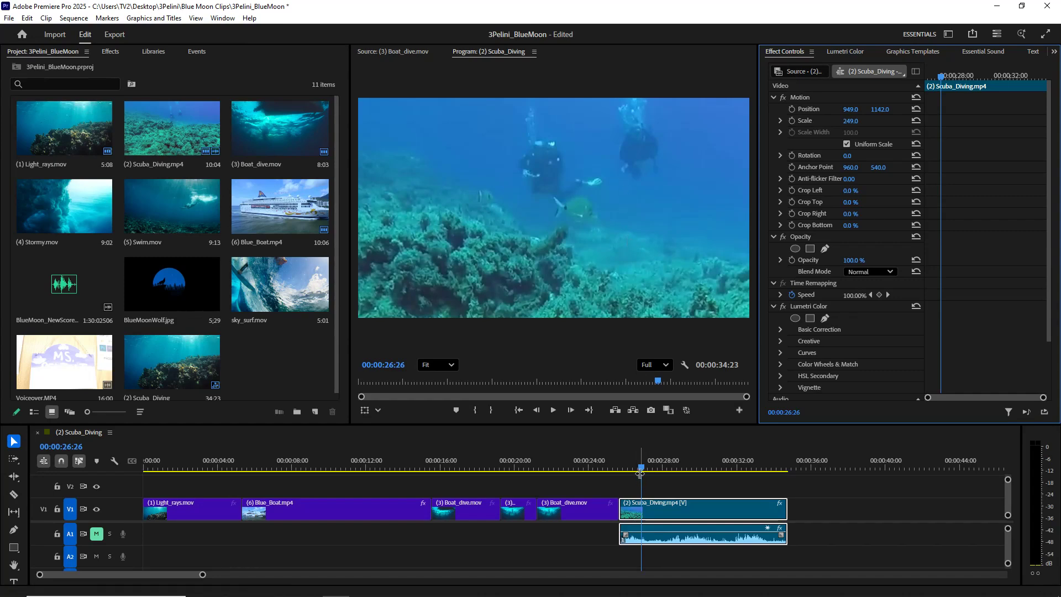
- Move the playhead to 00:00:28:25 and lower the scuba diving clip's Opacity to 44%
left_click_drag(641, 468, 683, 482)
left_click_drag(698, 482, 678, 492)
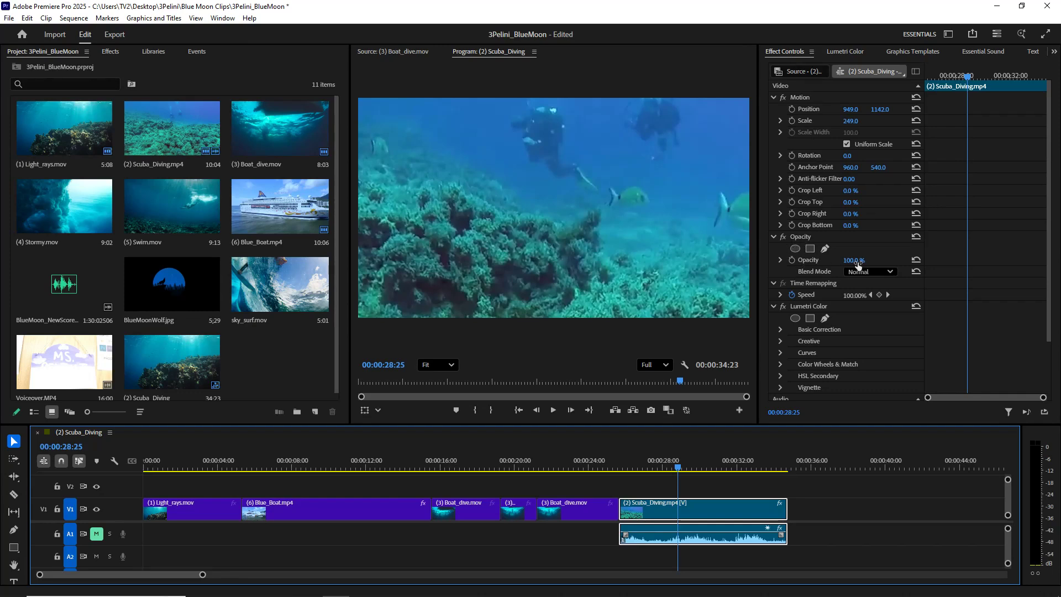
left_click_drag(858, 264, 829, 284)
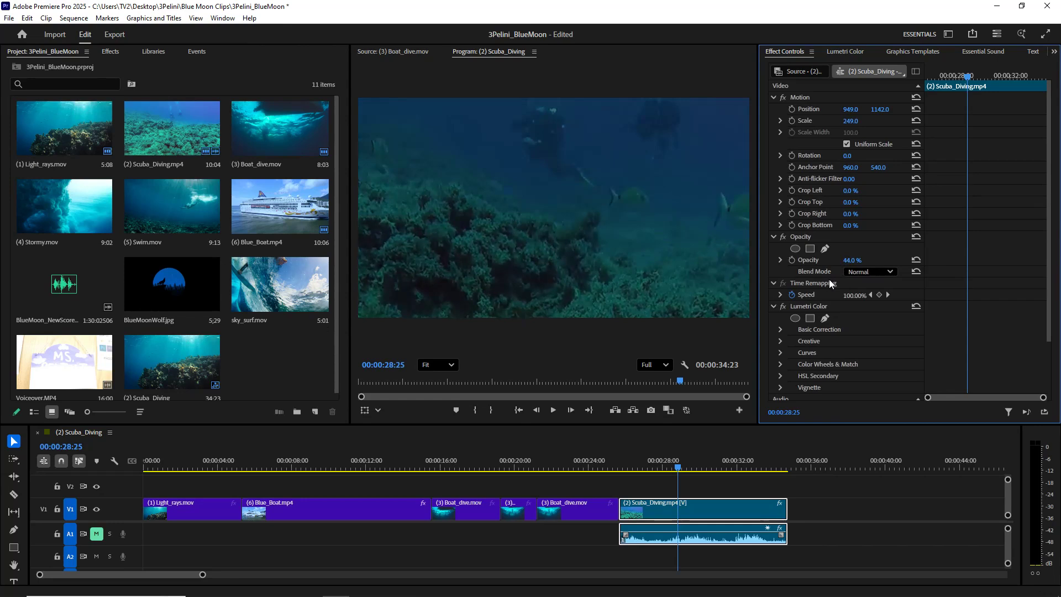
- Reset the scuba diving clip's Opacity to 100% and move the clip to track V2 above the last boat dive clip
left_click_drag(830, 280, 908, 284)
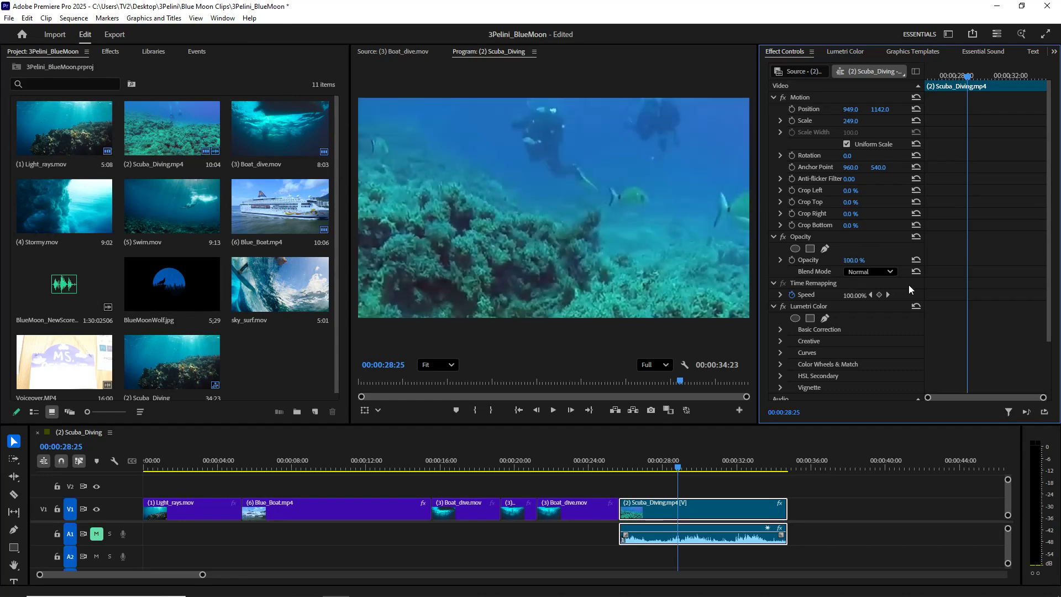
left_click(698, 504)
left_click_drag(699, 504, 618, 495)
left_click_drag(582, 463, 576, 464)
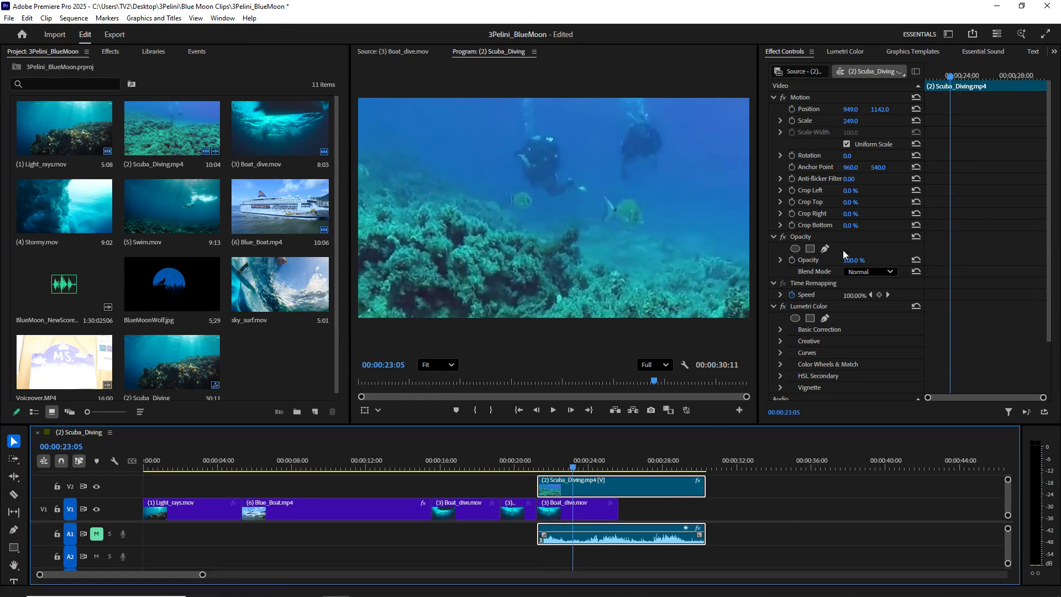
- Lower the overlaid scuba diving clip's Opacity to 40% and play the blend from 00:00:21:09
left_click(854, 262)
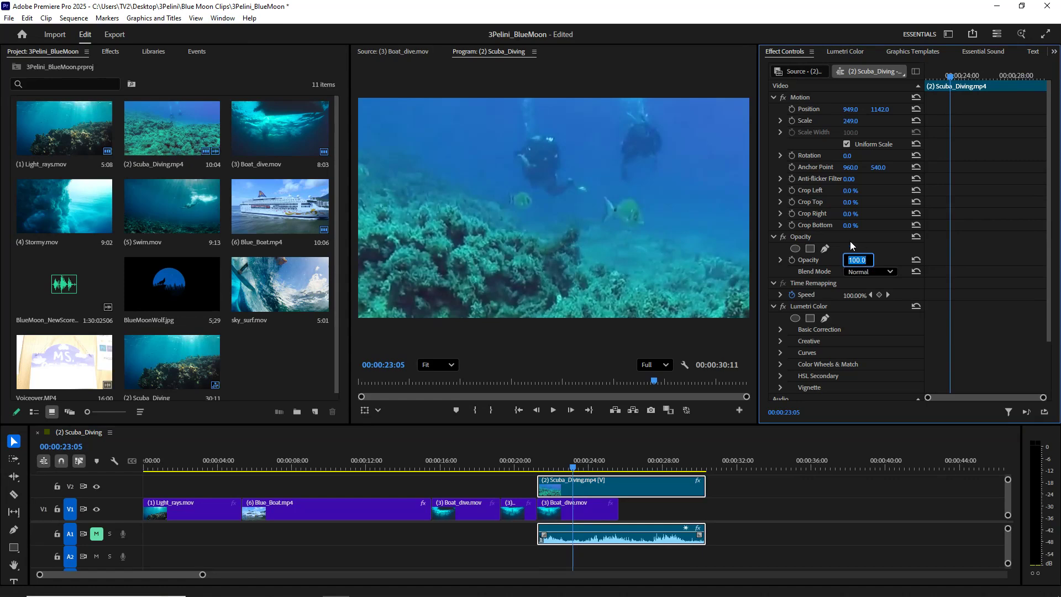
key("Return")
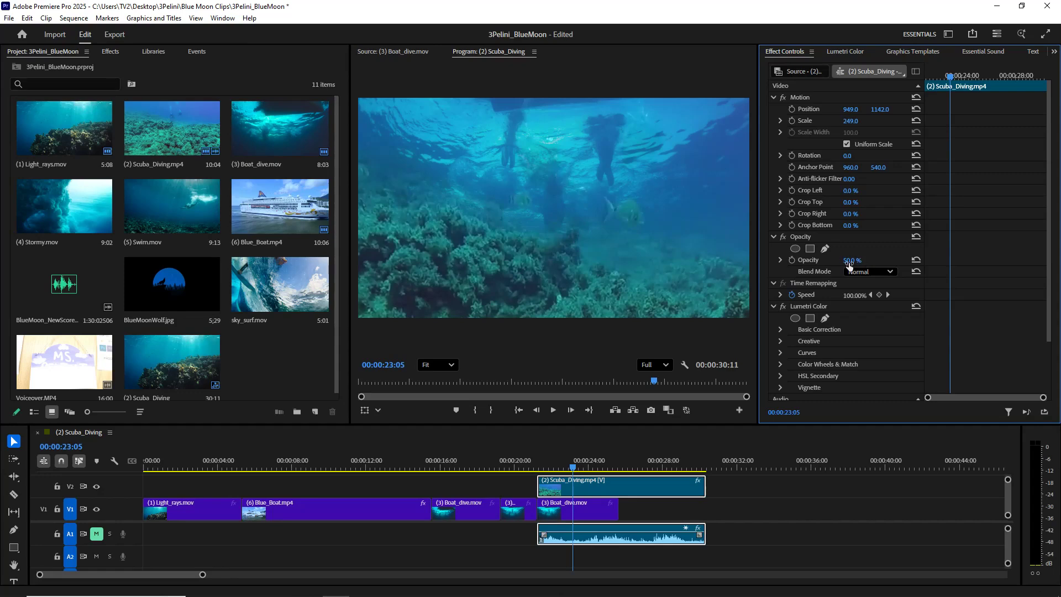
left_click_drag(849, 263, 794, 283)
left_click(543, 468)
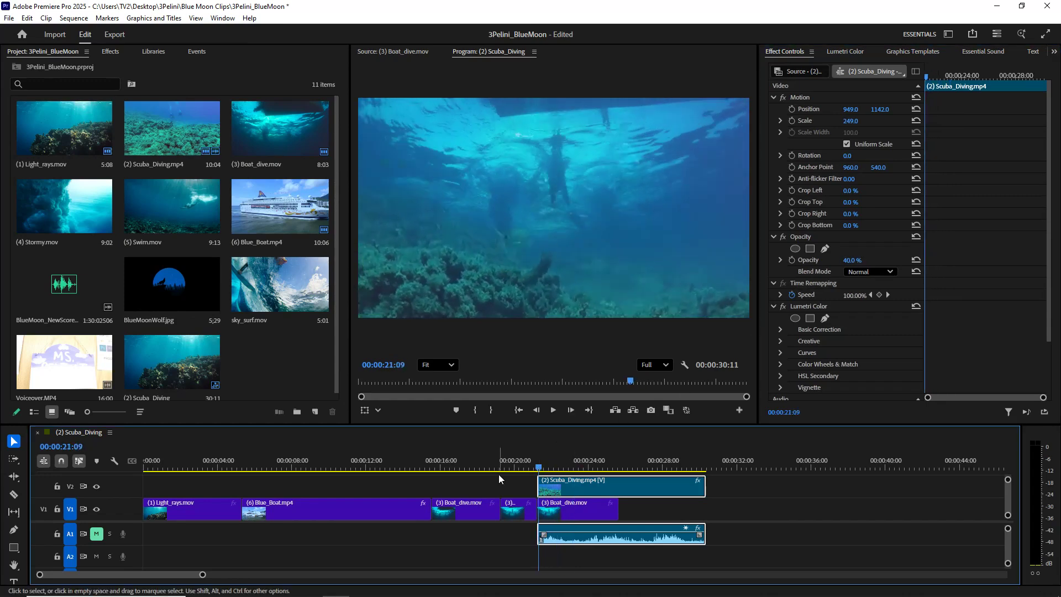
key("space")
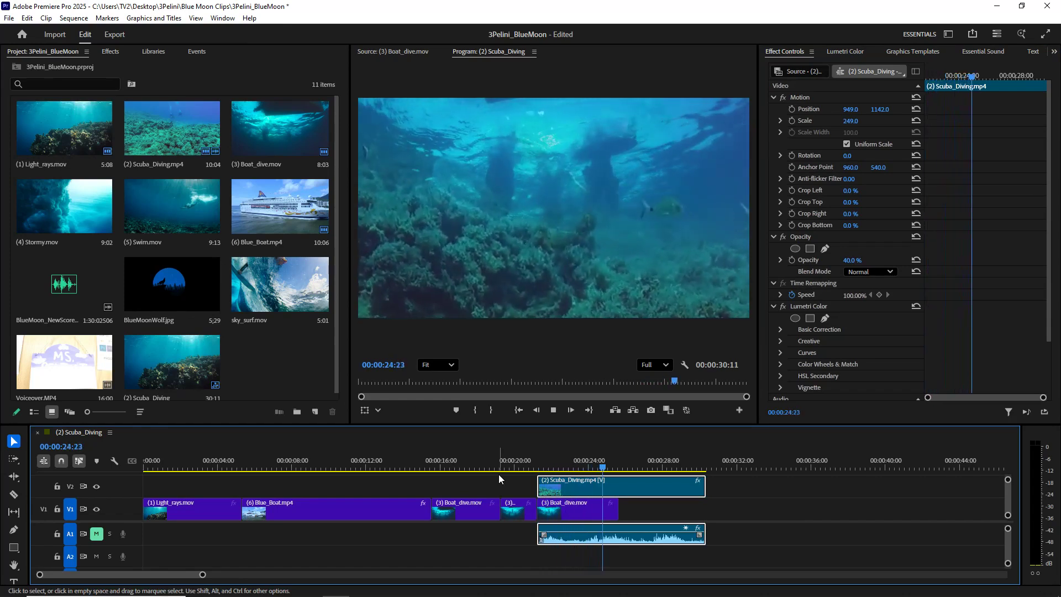
key("space")
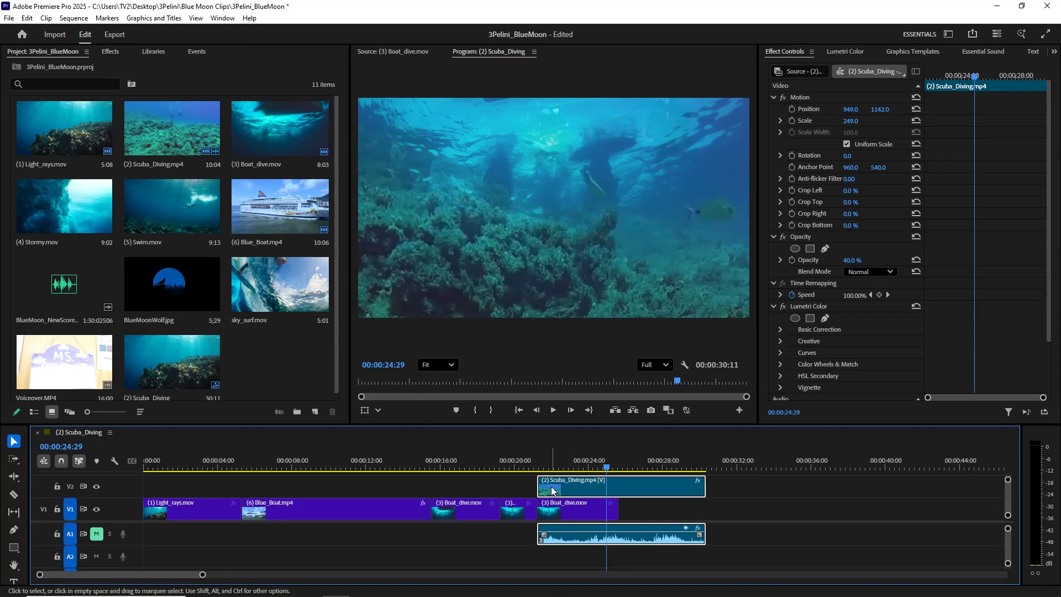
- Undo the scuba diving clip's overlay placement and opacity change, along with its earlier Scale and Position changes
key("ctrl+z")
key("ctrl+z")
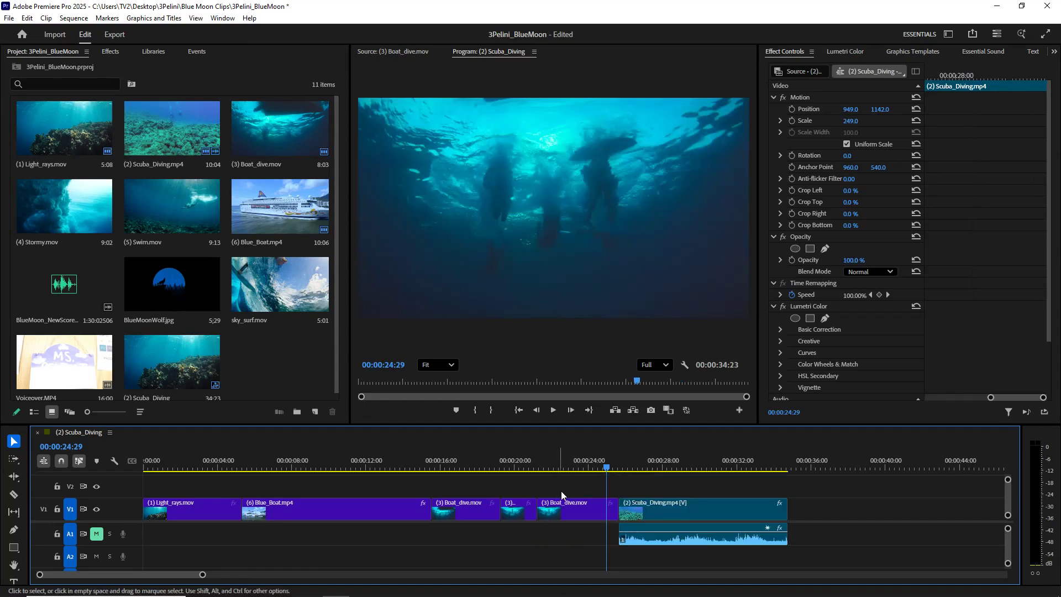
left_click_drag(641, 466, 657, 468)
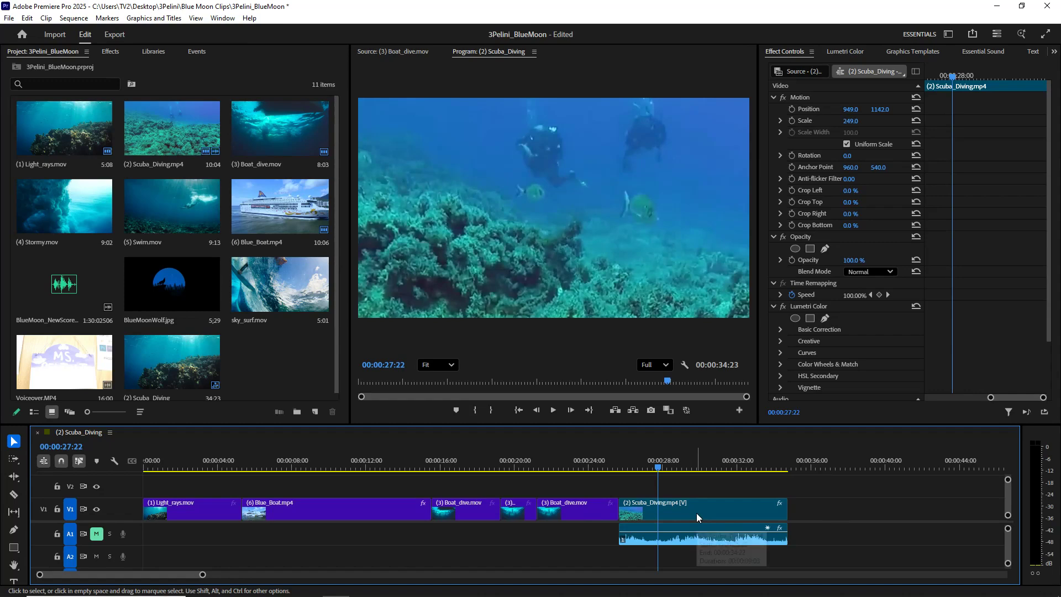
key("ctrl+z")
key("ctrl+z")
key("ctrl+z")
key("ctrl+z")
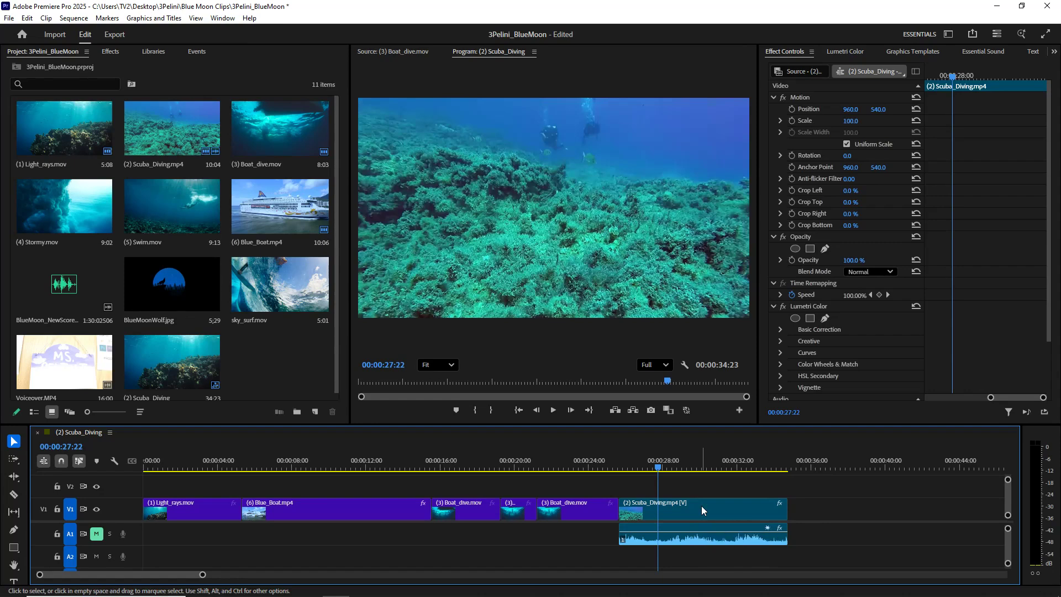
- Select the scuba diving clip and start Opacity keyframing with a 100% keyframe at 00:00:25:21
left_click_drag(658, 467, 619, 476)
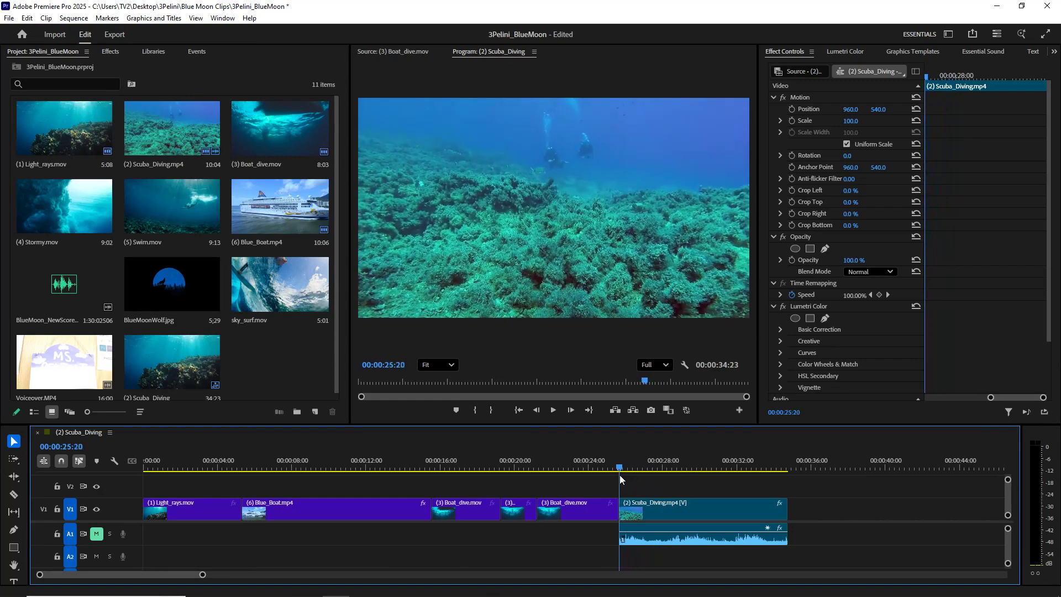
left_click(622, 500)
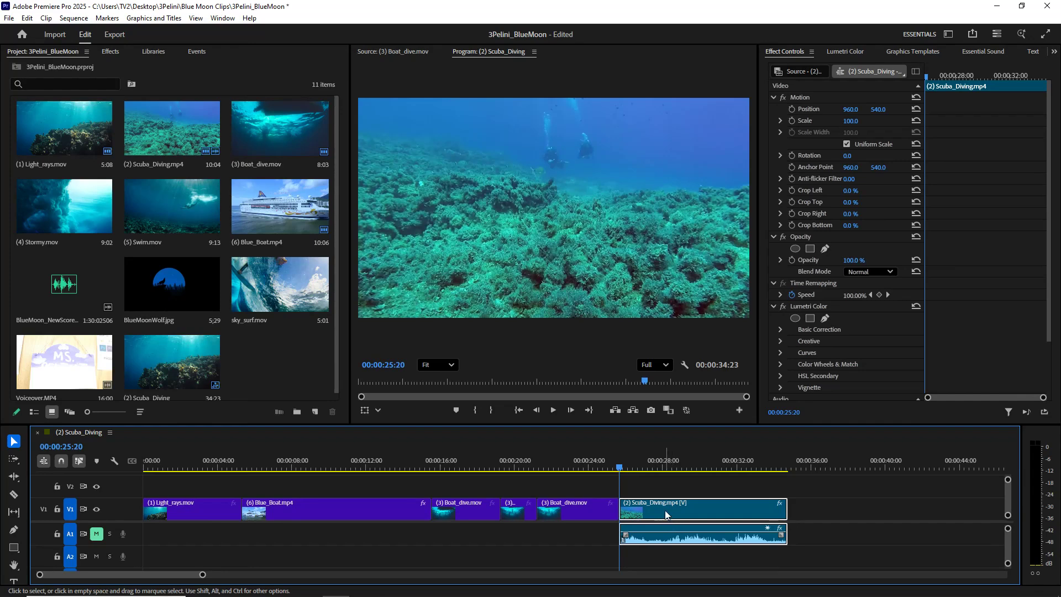
left_click_drag(620, 467, 621, 468)
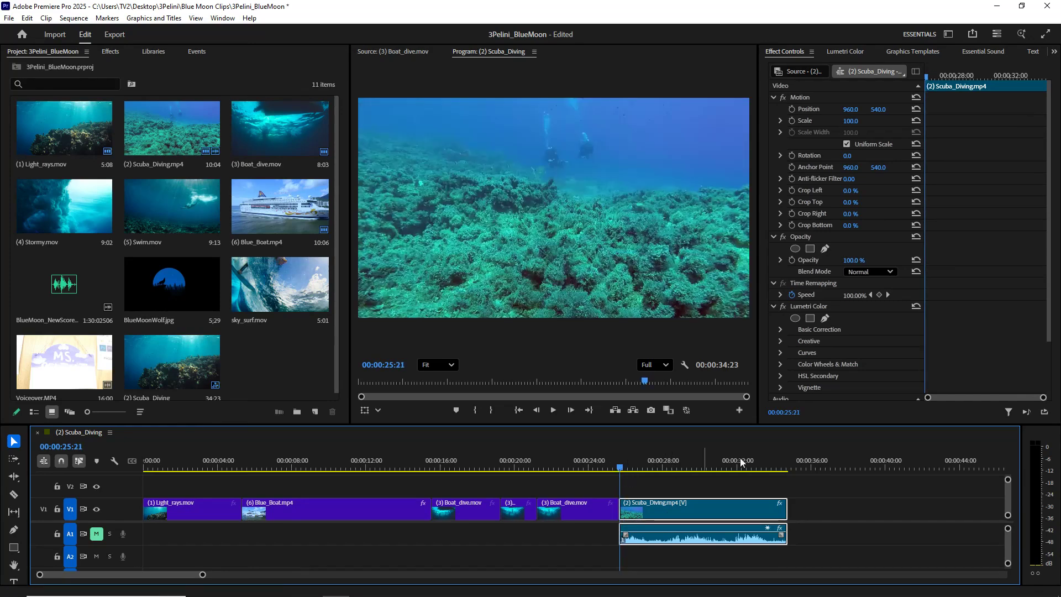
left_click(793, 260)
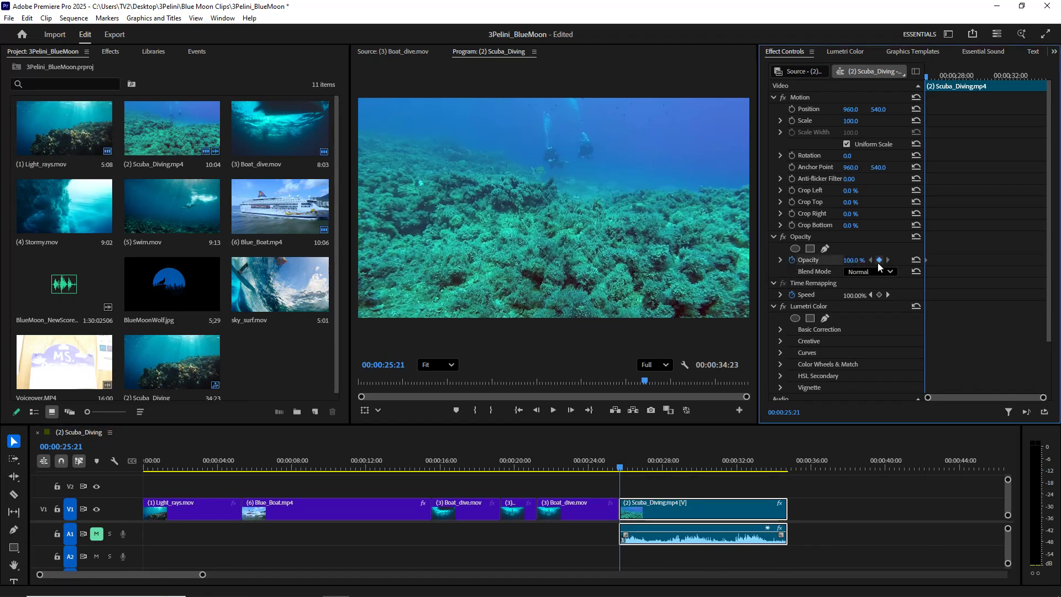
- Add a second Opacity keyframe to the scuba diving clip at 00:00:29:23 and set it to 50%
left_click(620, 469)
left_click_drag(620, 468, 695, 488)
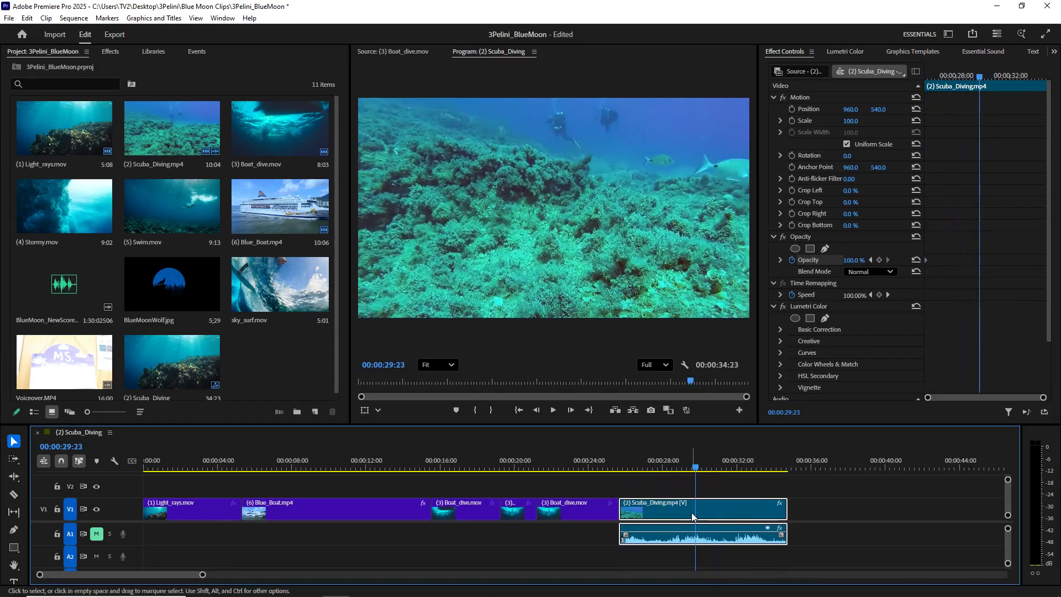
mouse_move(692, 512)
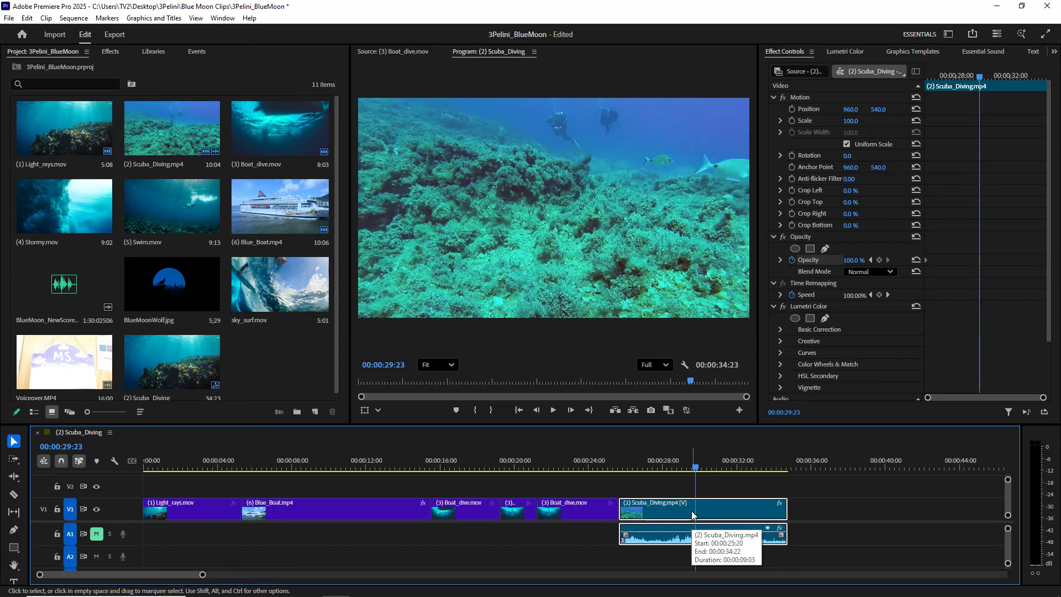
left_click(880, 260)
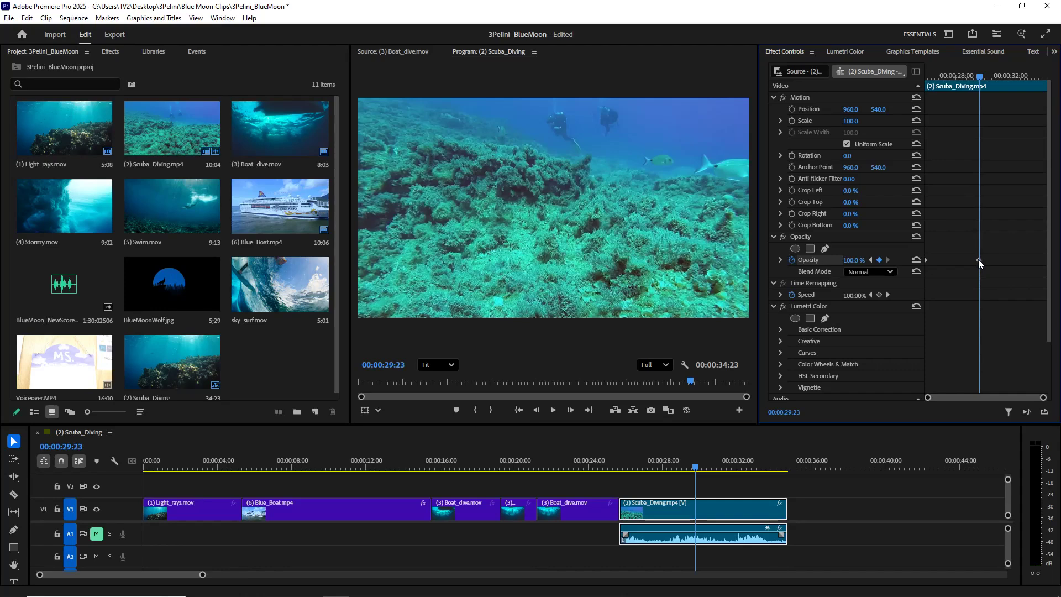
left_click_drag(859, 263, 831, 267)
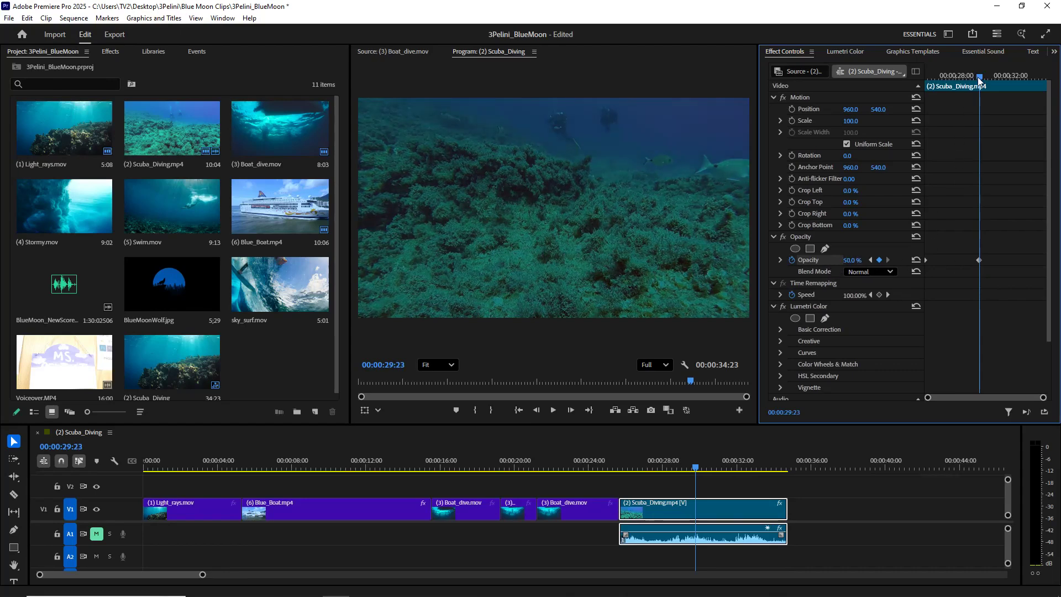
- Set the scuba diving clip's Opacity to 30% at 00:00:29:21 and play the fade from the cut before the clip
left_click_drag(977, 78, 920, 90)
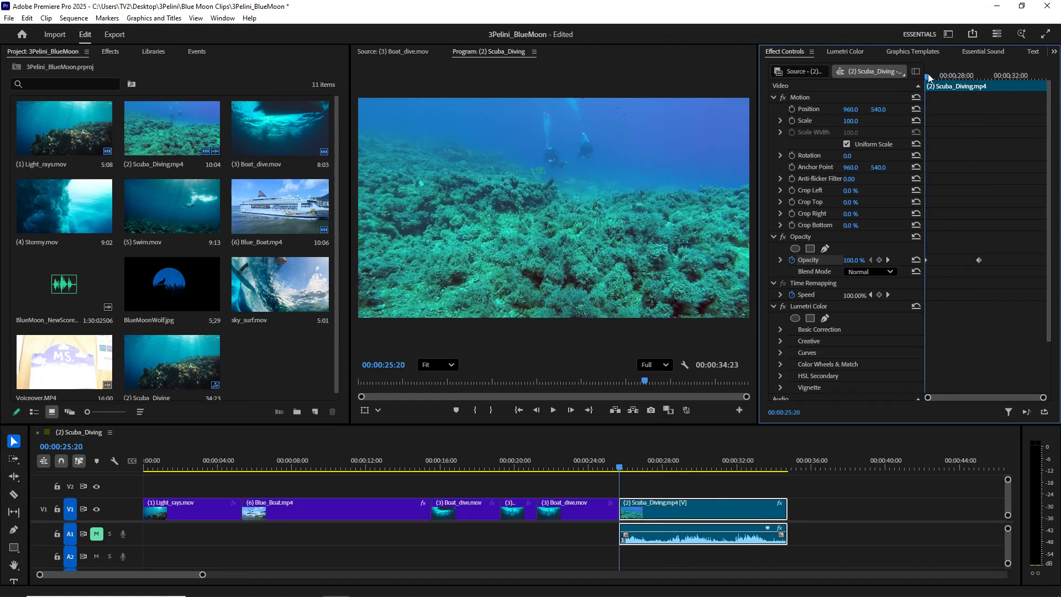
left_click(979, 260)
left_click_drag(926, 78, 981, 91)
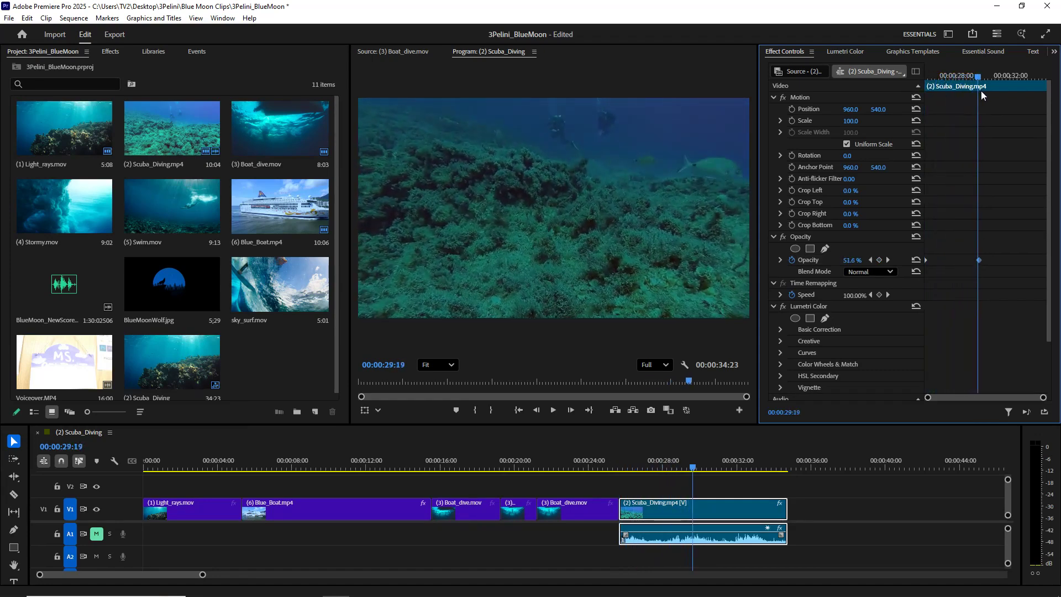
left_click(856, 261)
type("30")
key("Return")
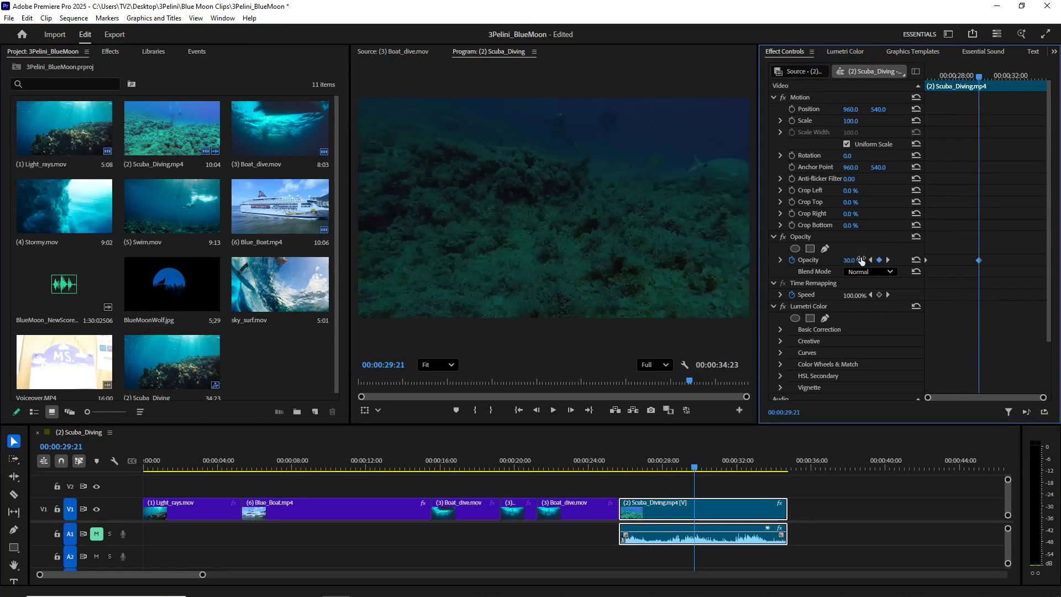
left_click_drag(695, 467, 619, 479)
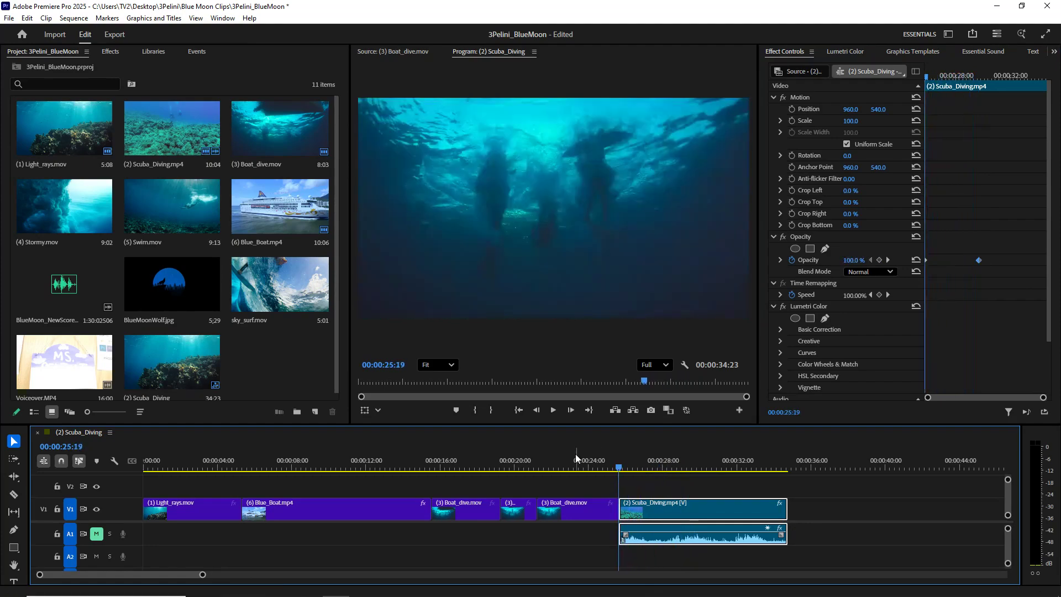
left_click(553, 410)
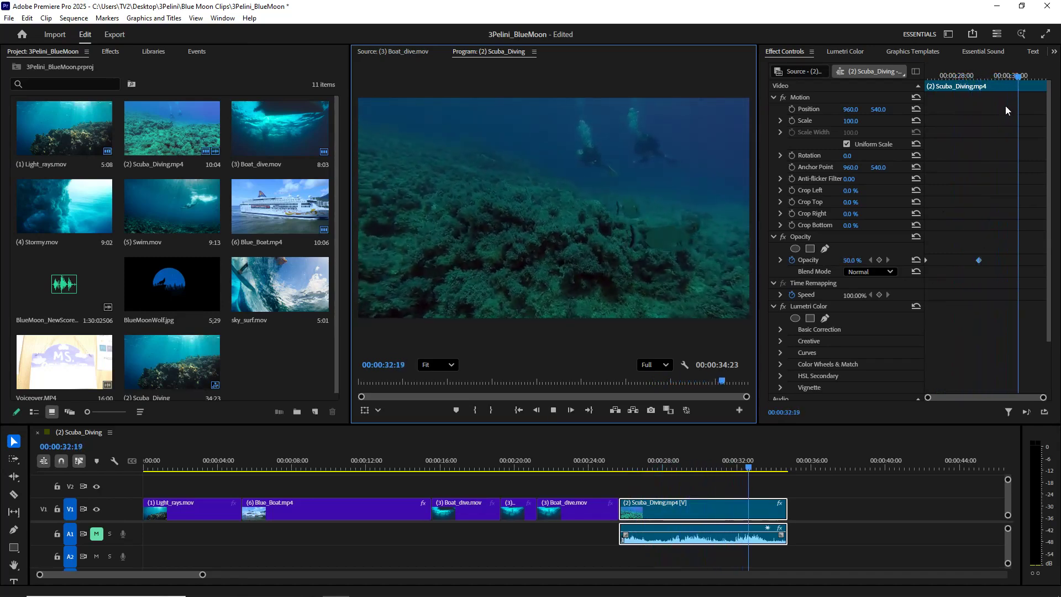
- Keyframe the scuba diving clip's Scale from 100 at 00:00:25:20 to 190 at 00:00:28:19
left_click_drag(1001, 91, 907, 119)
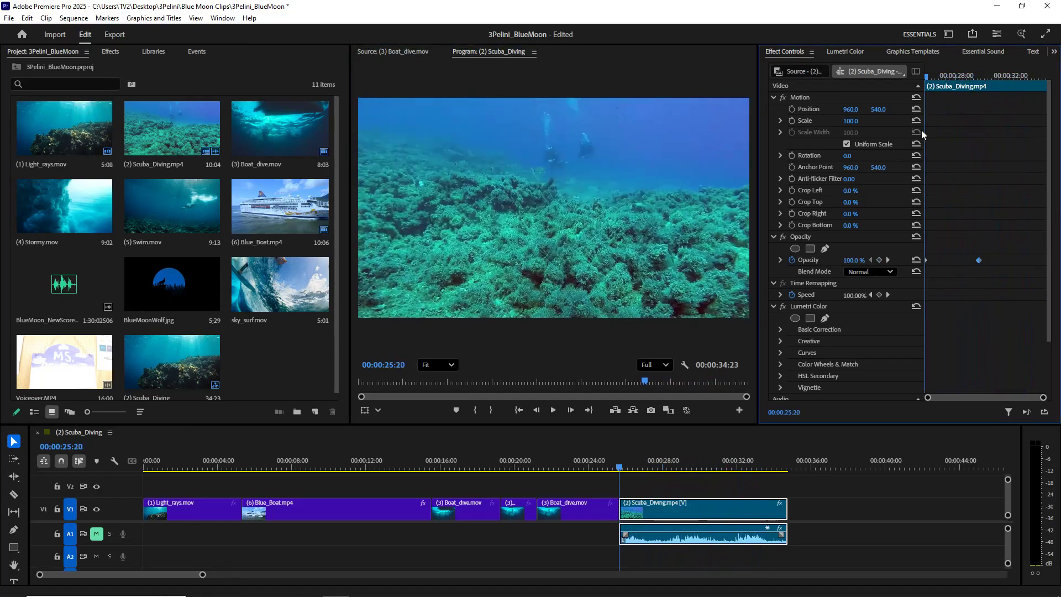
left_click(792, 121)
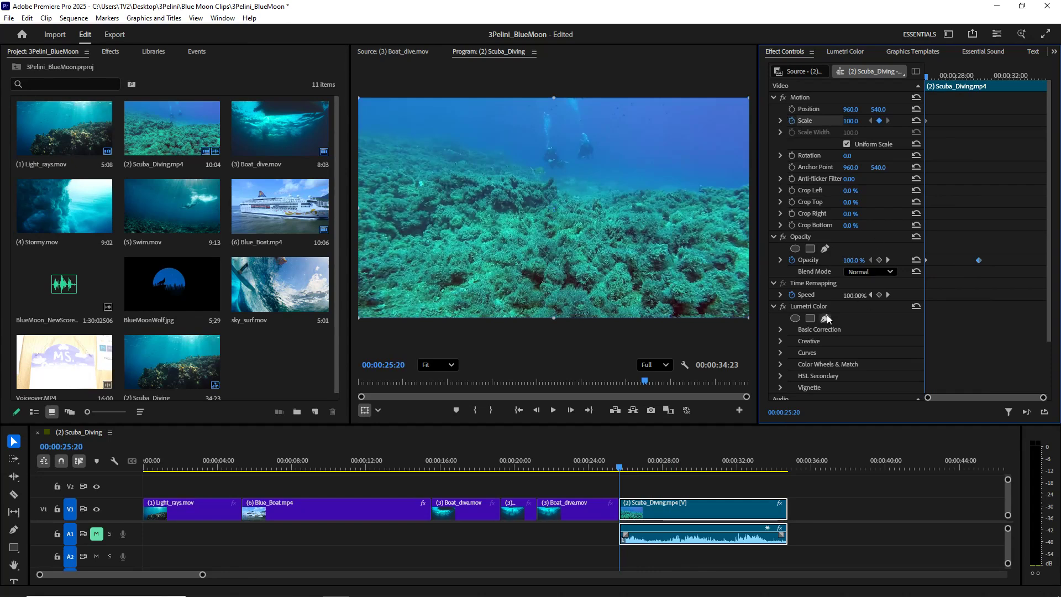
left_click_drag(926, 78, 970, 88)
left_click_drag(977, 91, 965, 93)
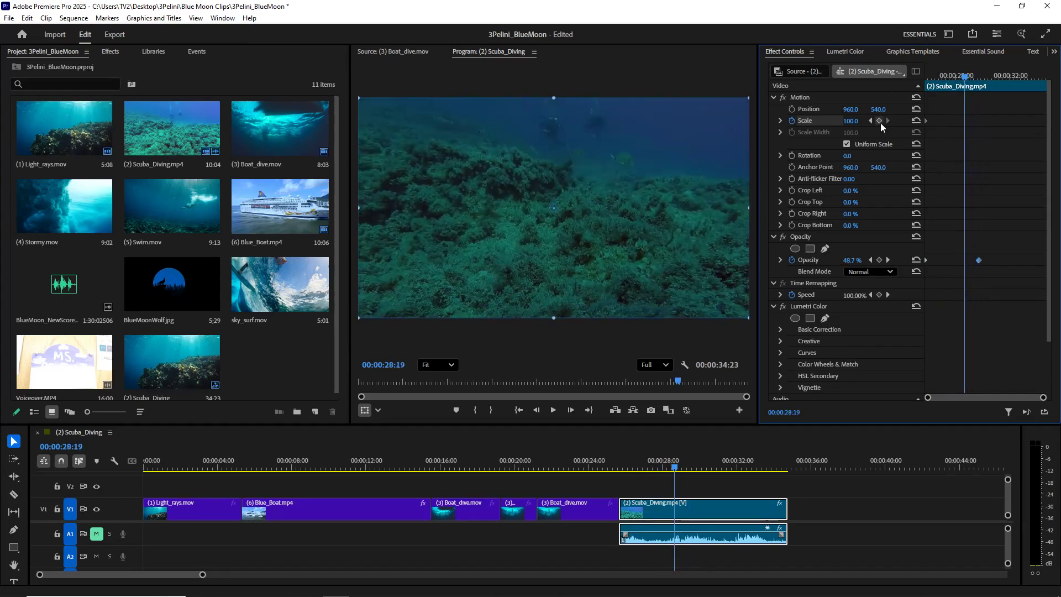
left_click(878, 121)
left_click_drag(854, 122, 924, 117)
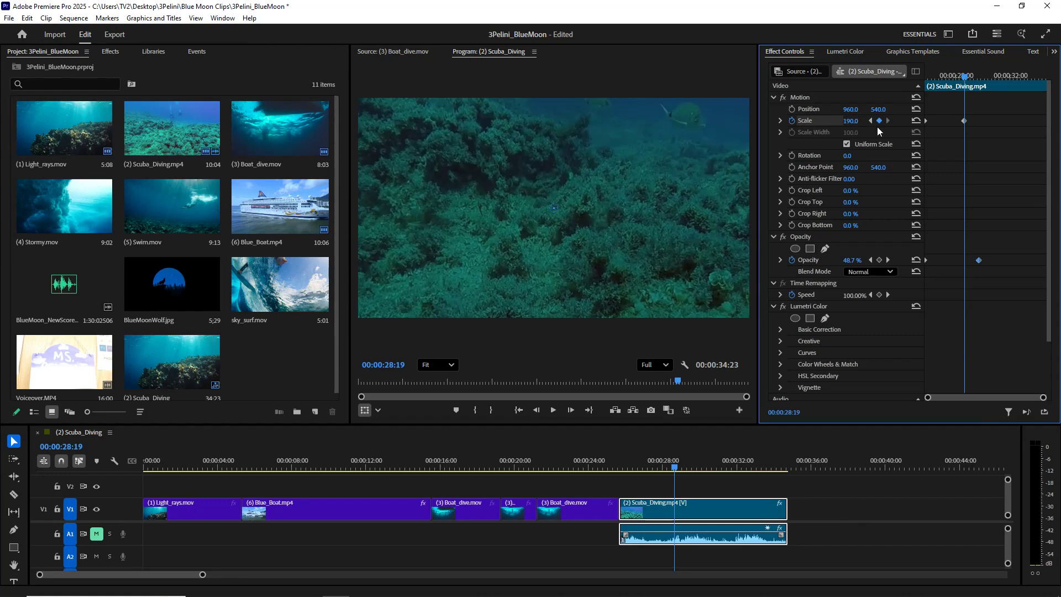
- Play the scuba diving clip from 00:00:25:21 to review the animated zoom and fade, and return the playhead there
mouse_move(965, 79)
left_mouse_down()
mouse_move(925, 83)
mouse_move(965, 81)
left_mouse_up()
left_click_drag(674, 470, 620, 479)
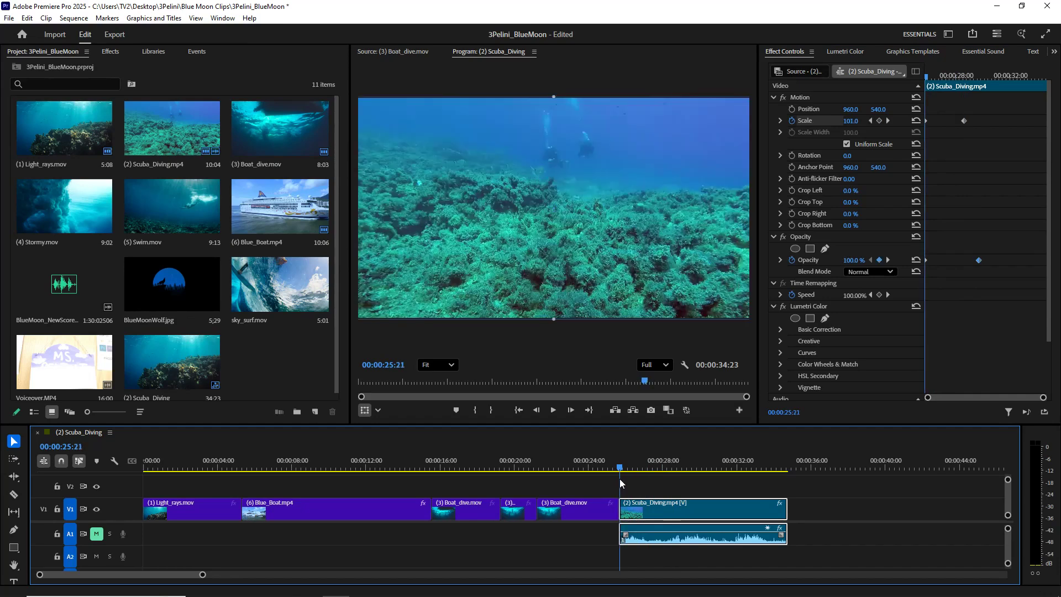
left_click(552, 410)
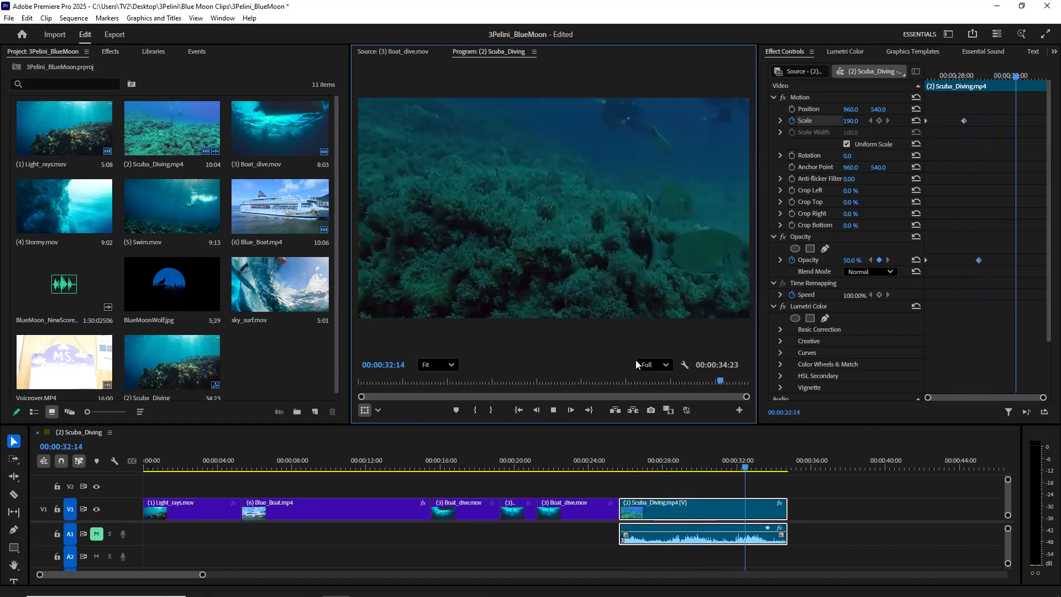
left_click(554, 409)
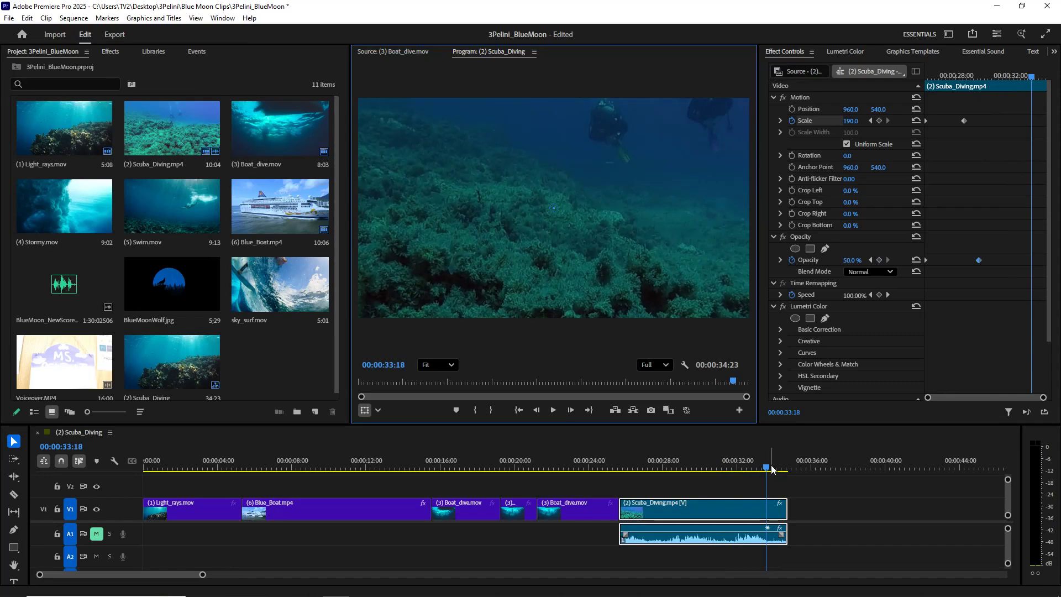
left_click_drag(769, 470, 622, 472)
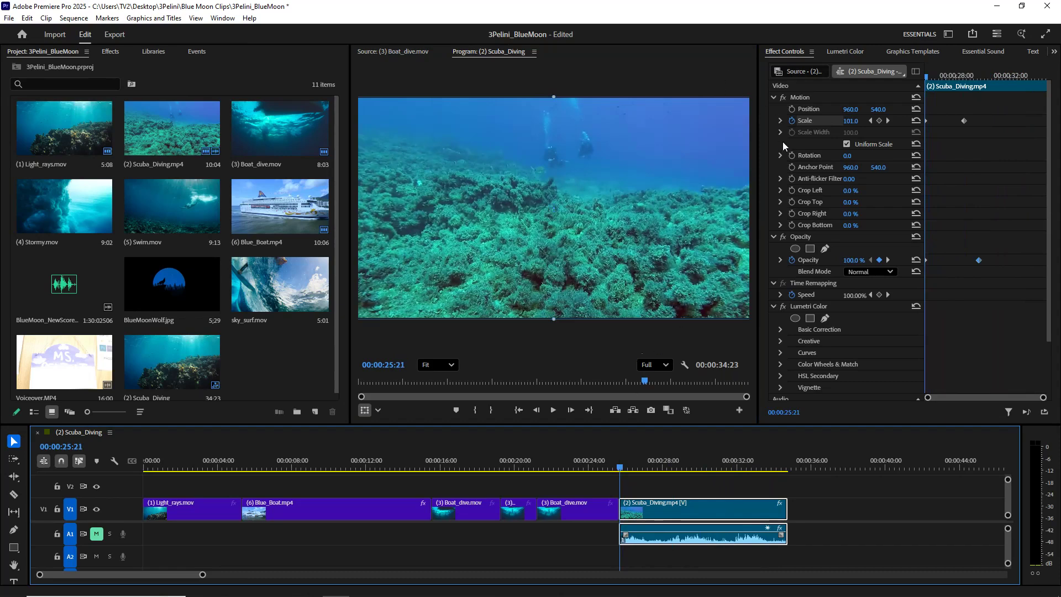
- Turn off Scale and Opacity animation on the scuba diving clip, deleting the existing keyframes of both properties
left_click(792, 121)
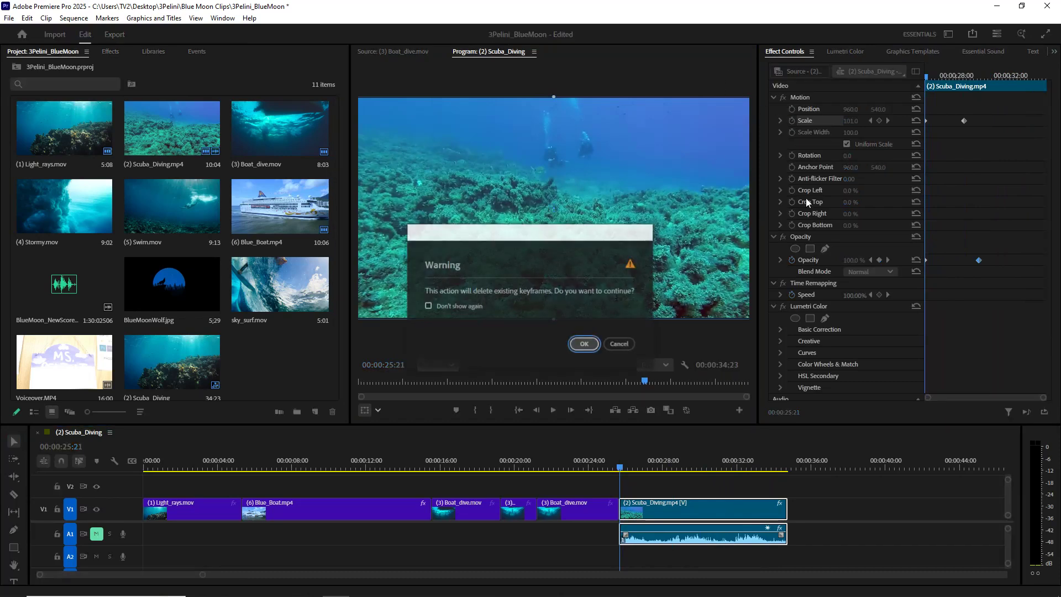
left_click(584, 344)
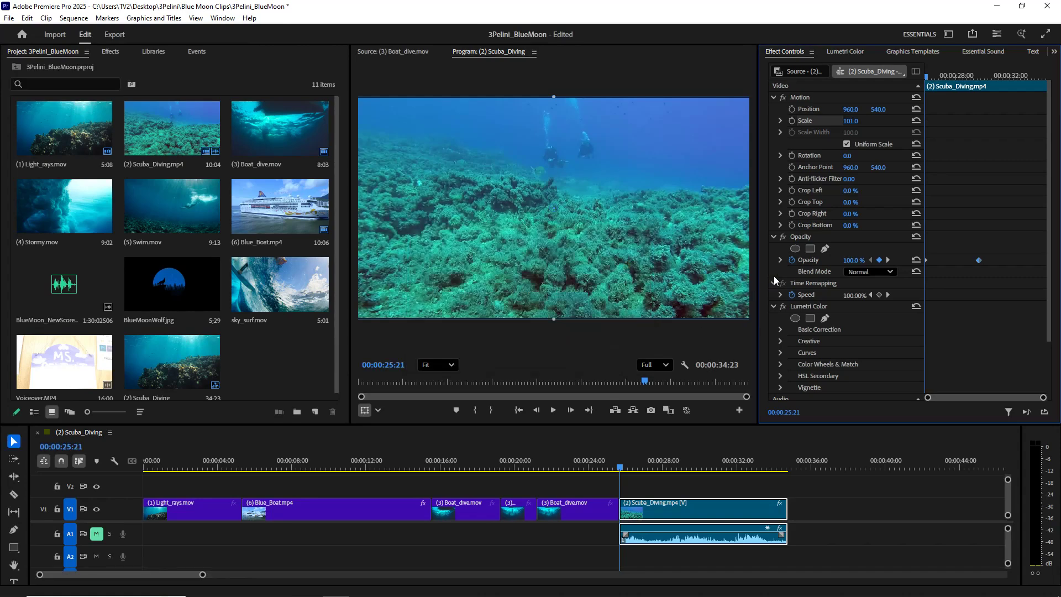
left_click(793, 261)
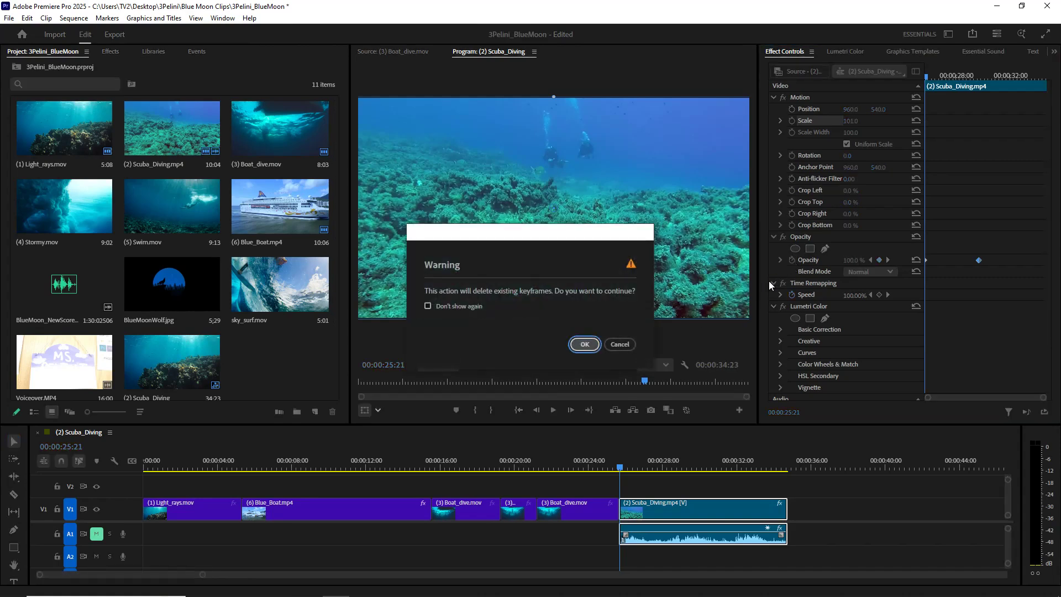
left_click(587, 347)
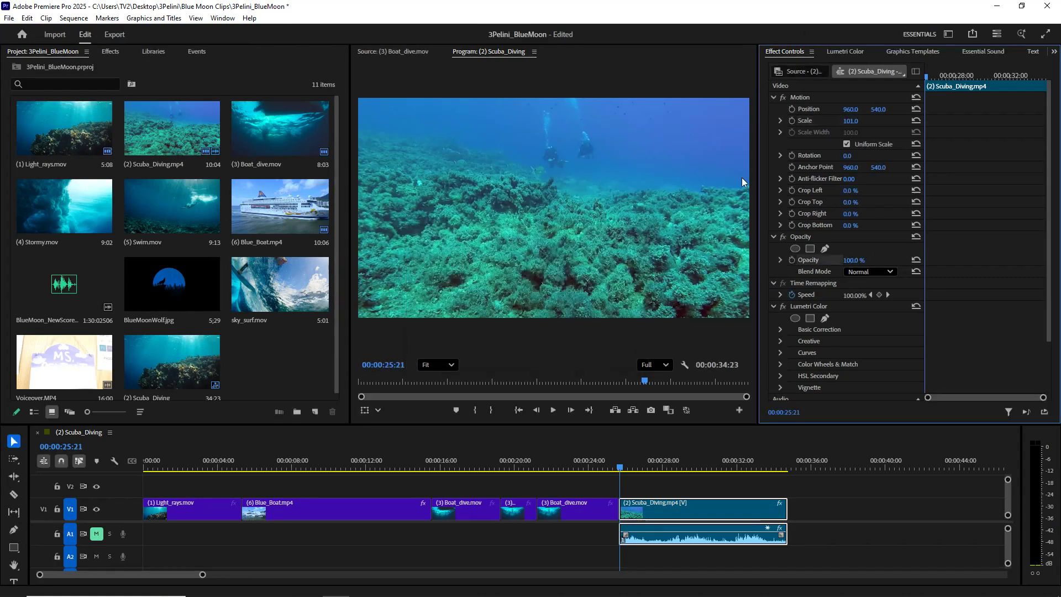
- Check the next shot on the Blue Moon storyboard image and switch Premiere Pro to the Prelude workspace
mouse_move(620, 467)
left_mouse_down()
mouse_move(772, 468)
mouse_move(603, 467)
left_mouse_up()
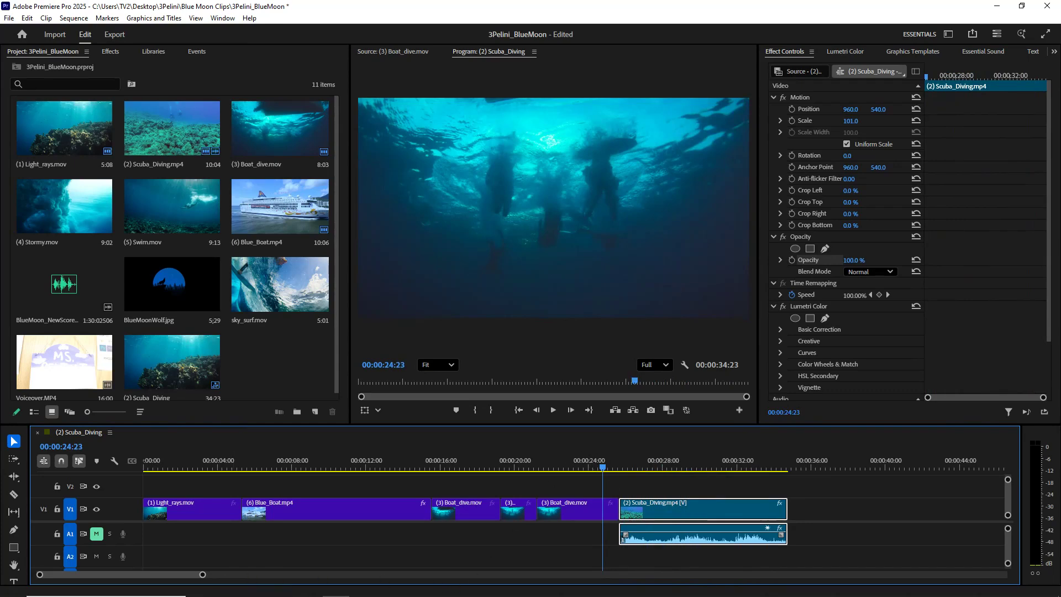
left_click(417, 591)
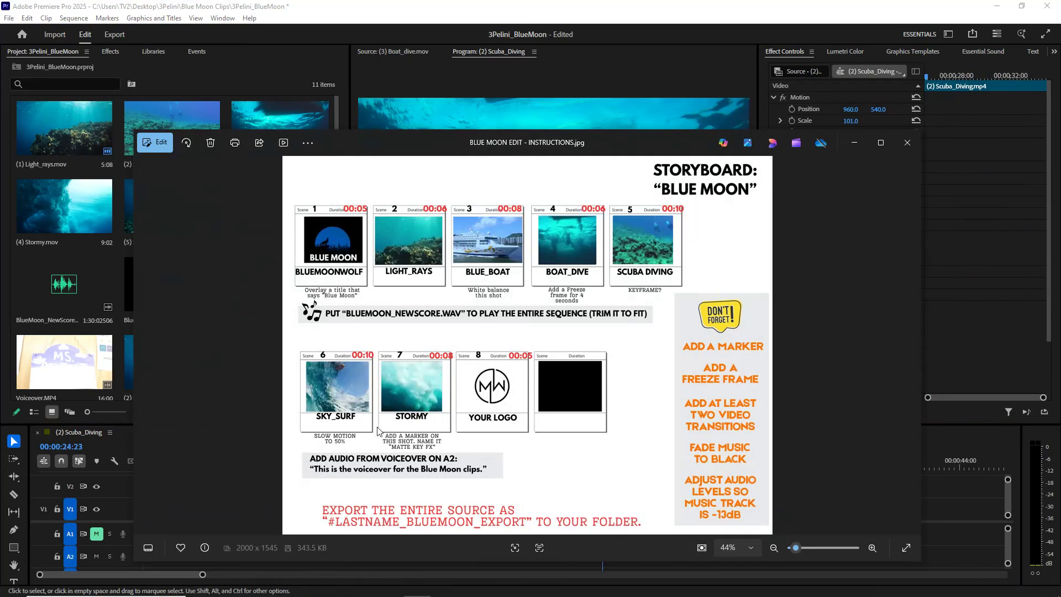
left_click(855, 144)
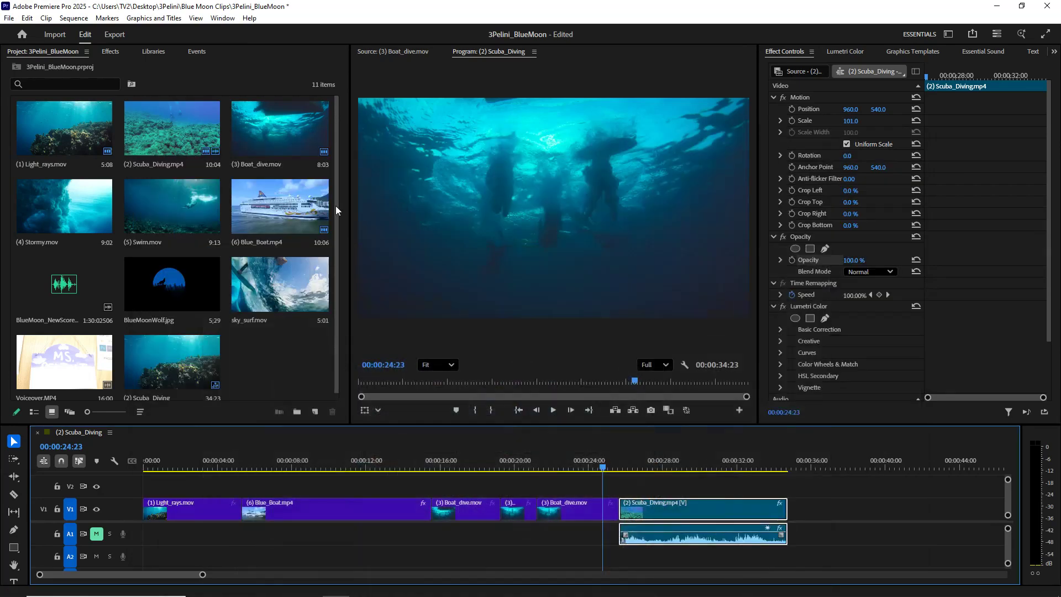
left_click(949, 33)
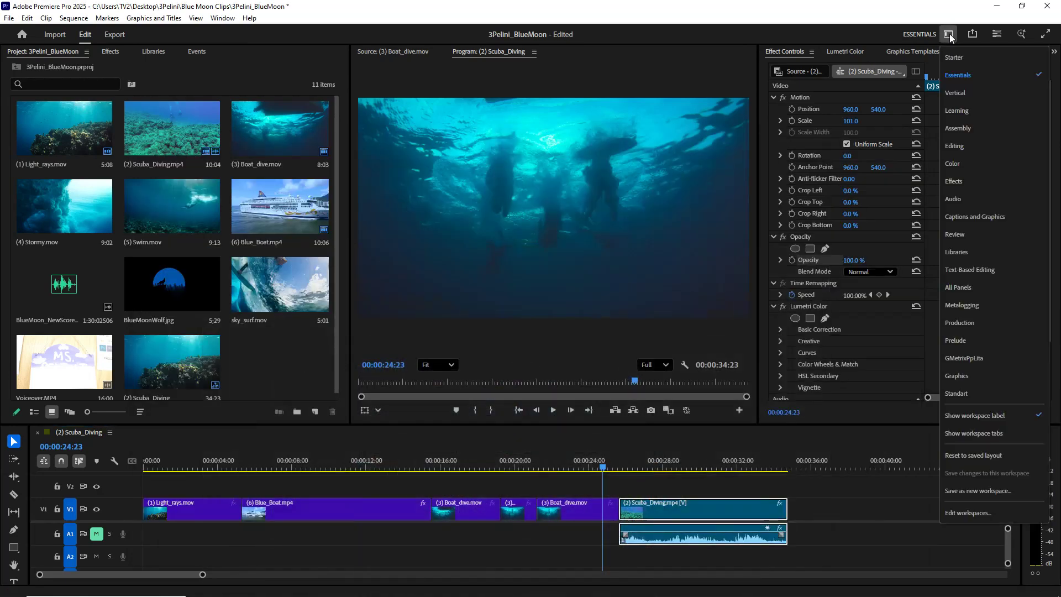
left_click(961, 340)
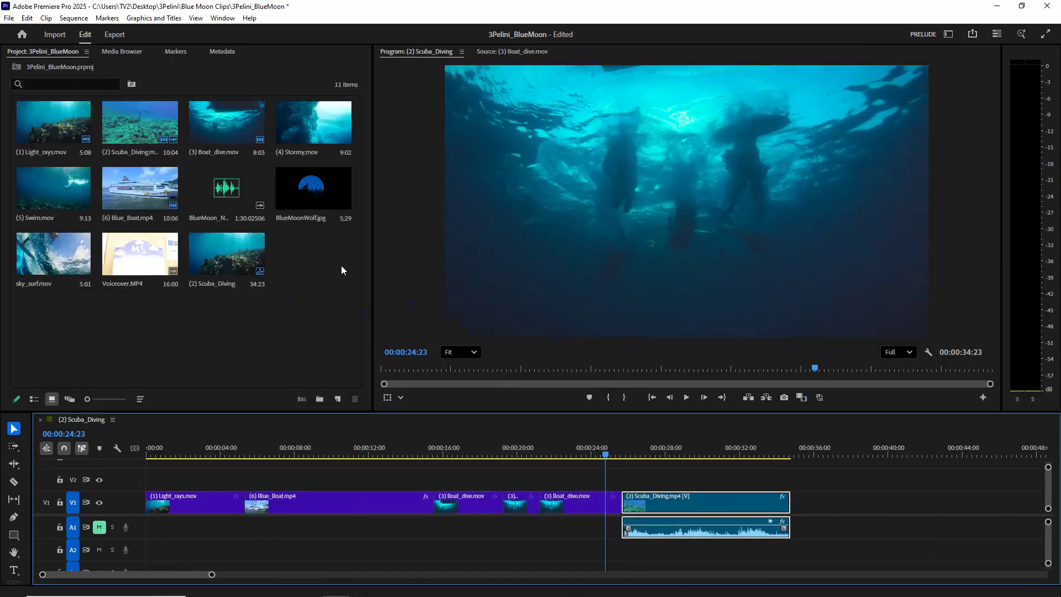
- Mark a 2:13 section of sky_surf.mov ending at 00:01:16:12 and place it after the scuba diving clip on V1
left_click(50, 261)
double_click(49, 261)
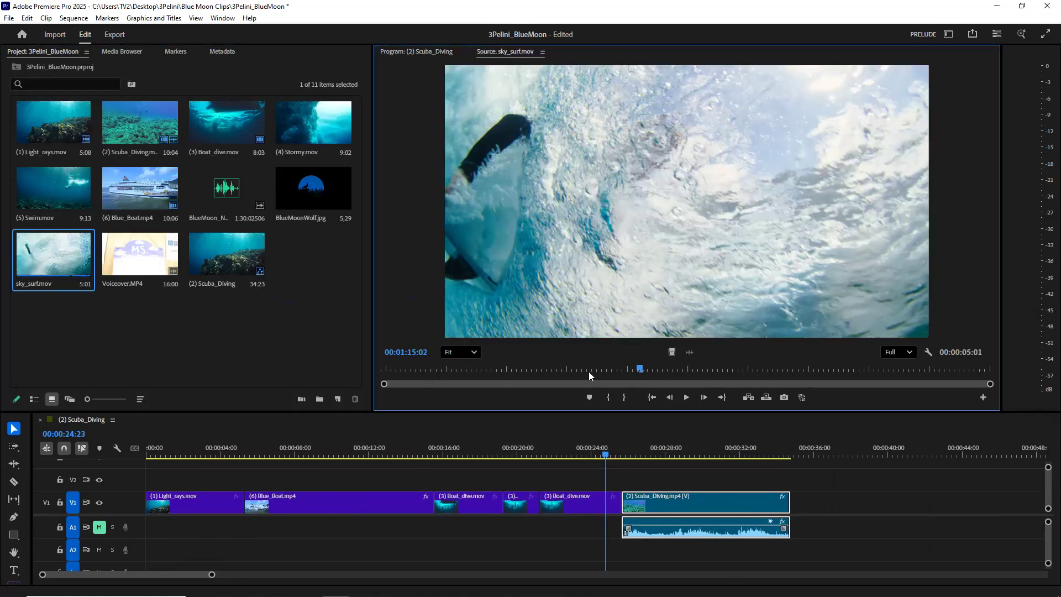
left_click_drag(639, 372, 810, 369)
key("i")
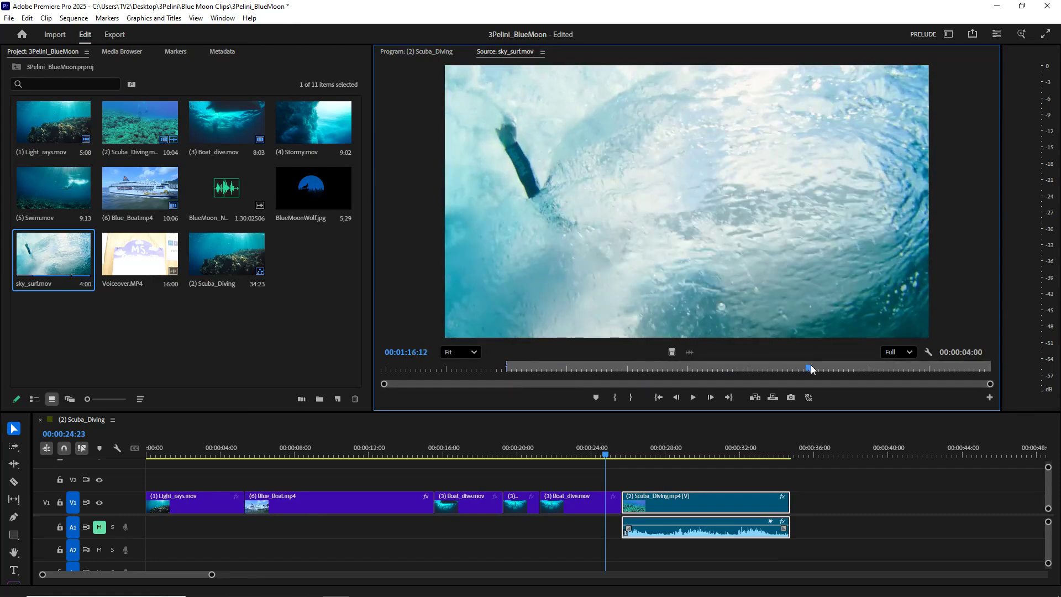
key("o")
left_click_drag(697, 210, 797, 506)
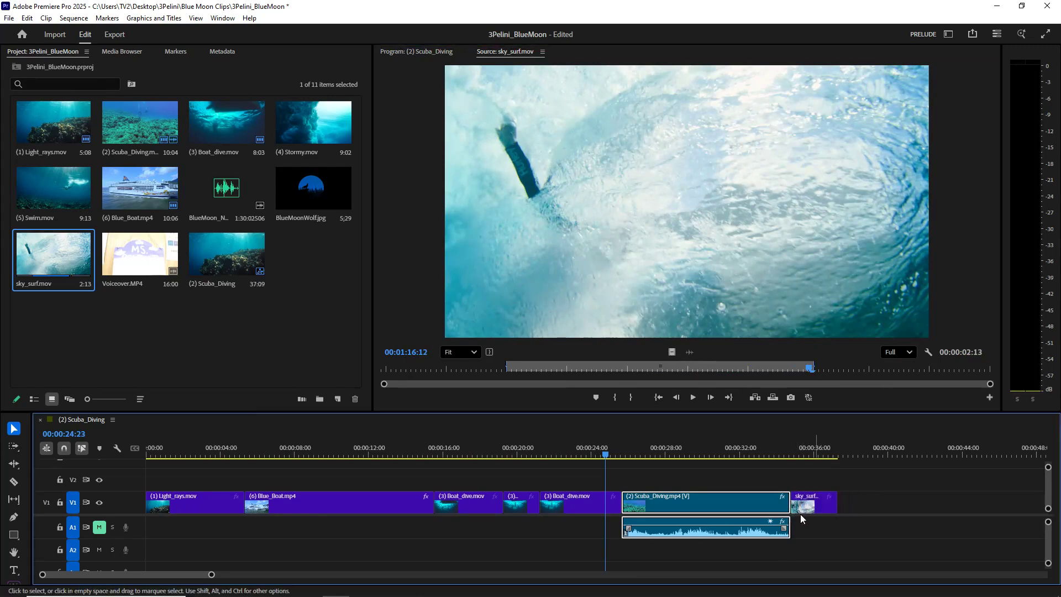
left_click(801, 450)
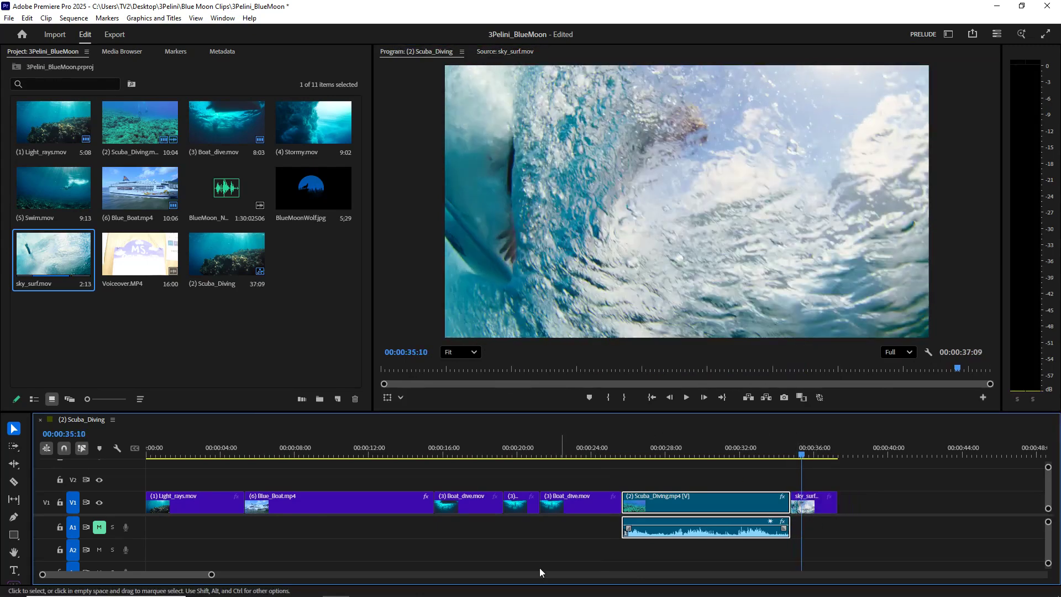
- Consult the storyboard for the sky_surf shot's speed instruction and preview that clip around 00:00:36:03
left_click(418, 587)
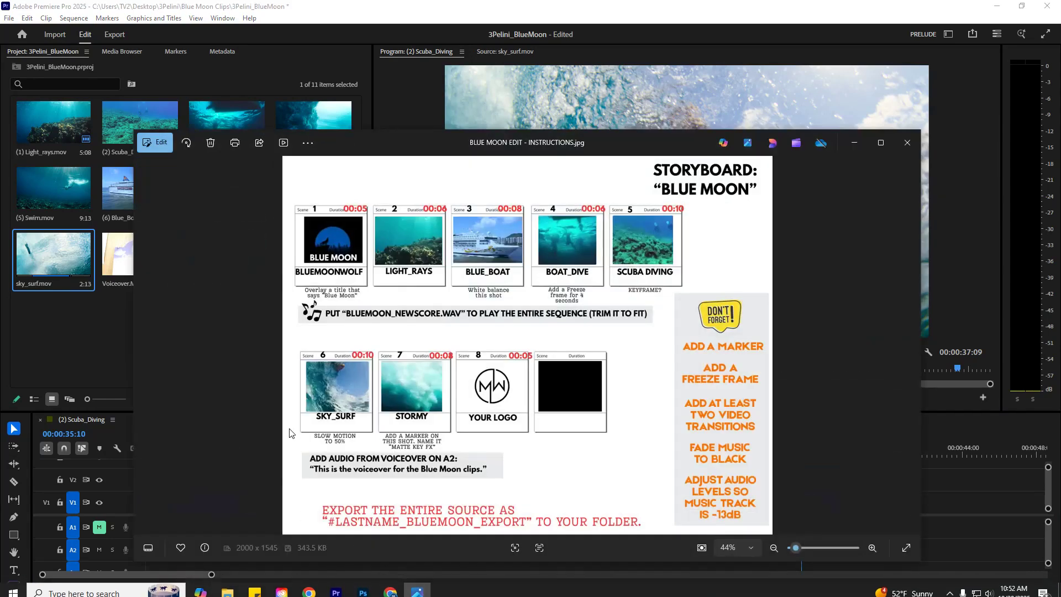
left_click(817, 78)
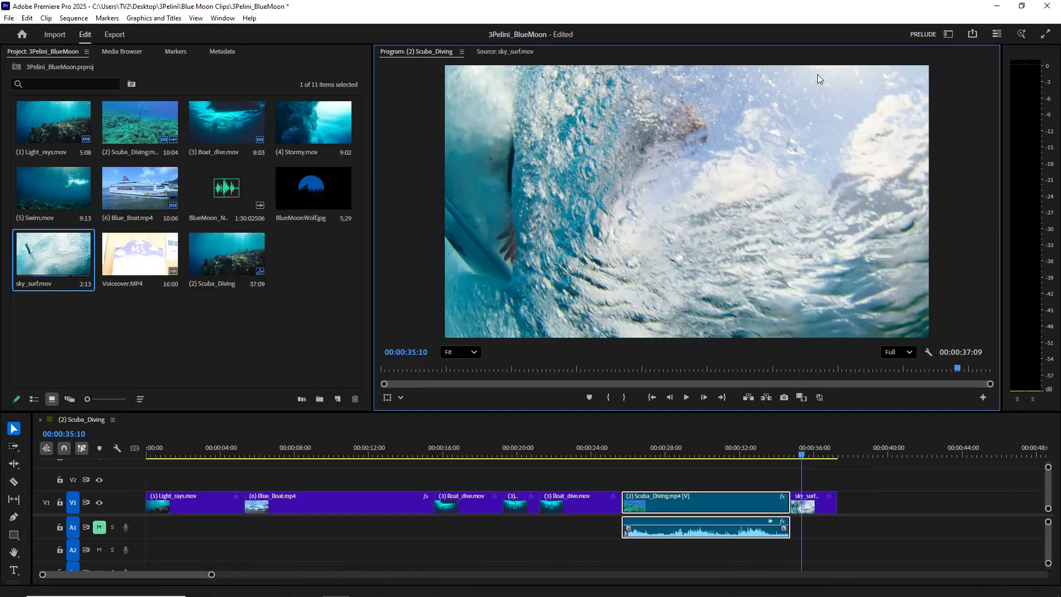
left_click(815, 452)
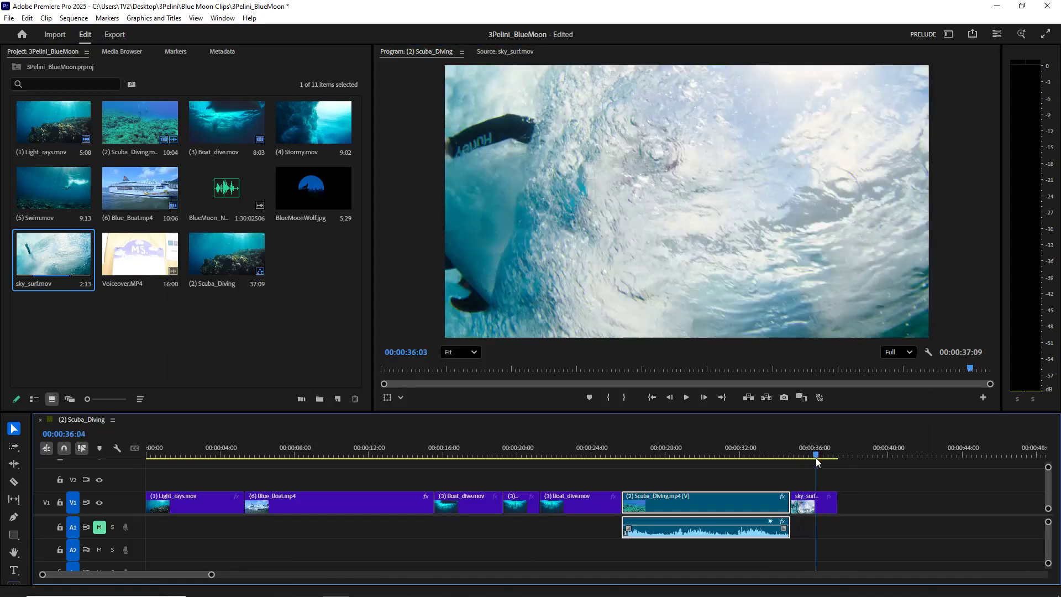
- Try a faster playback speed on the sky_surf clip in the sequence
left_click(824, 504)
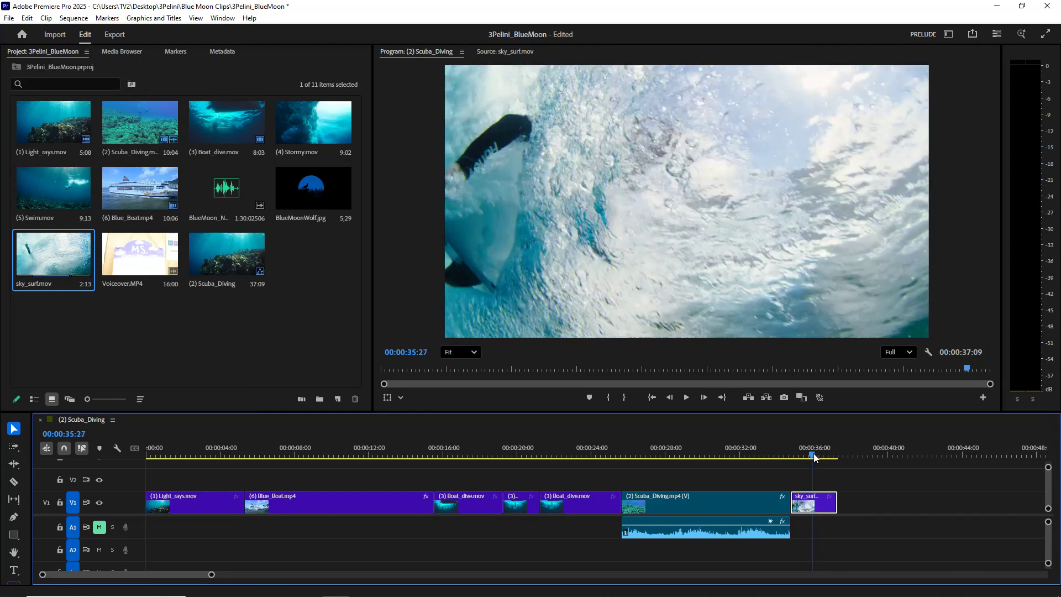
right_click(808, 508)
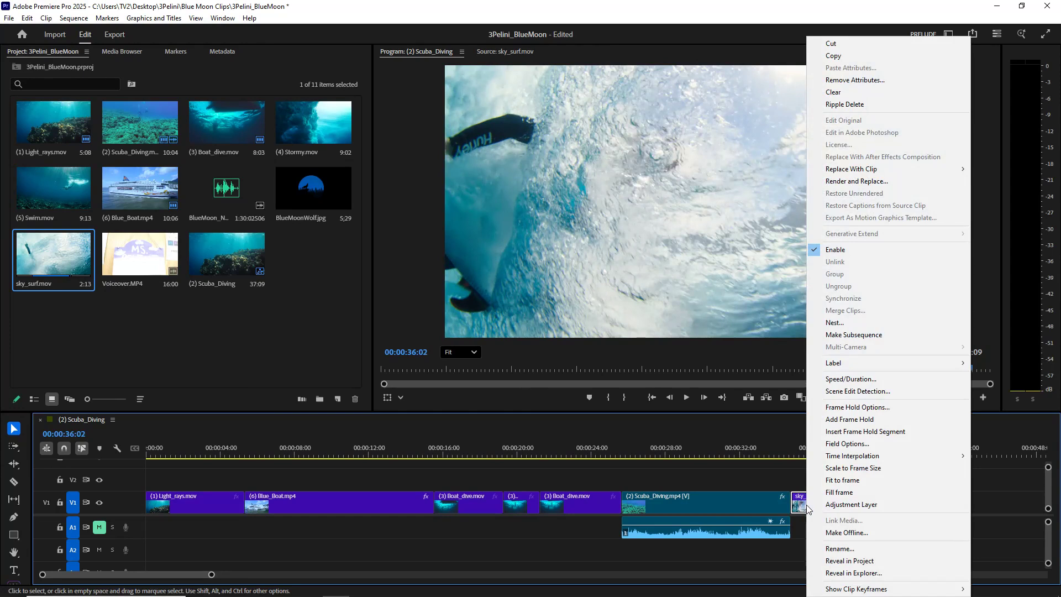
left_click(842, 380)
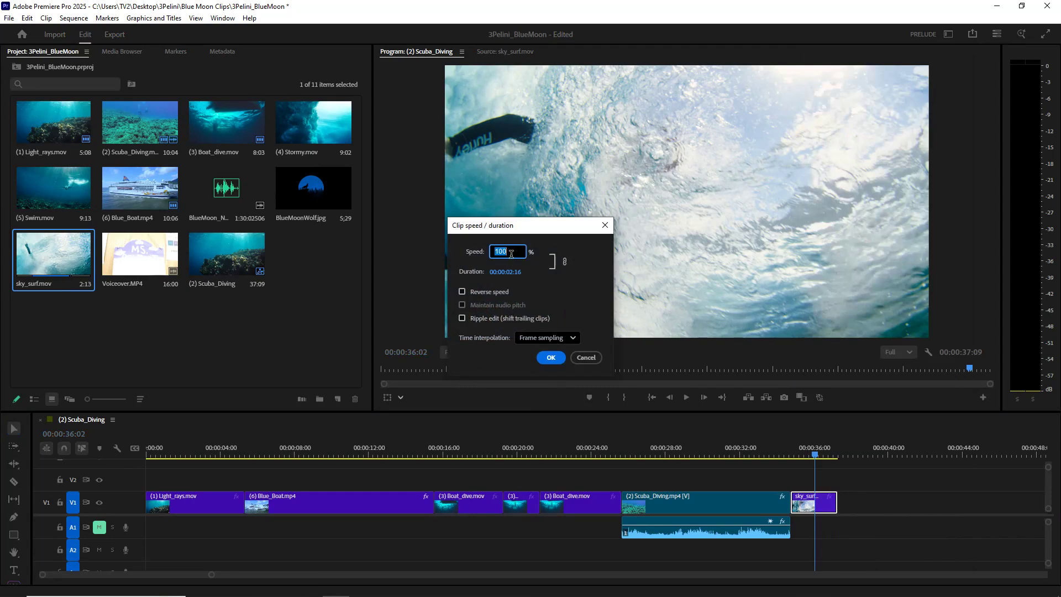
type("2")
left_click(547, 359)
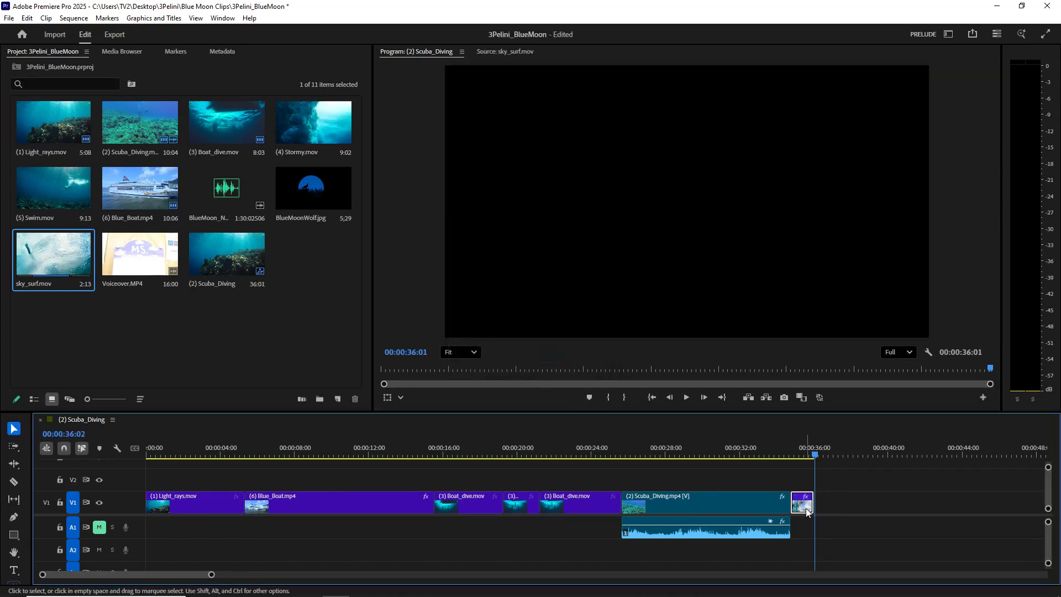
- Play the sped-up sky_surf clip from just before its cut and undo the speed change
left_click_drag(819, 460, 792, 458)
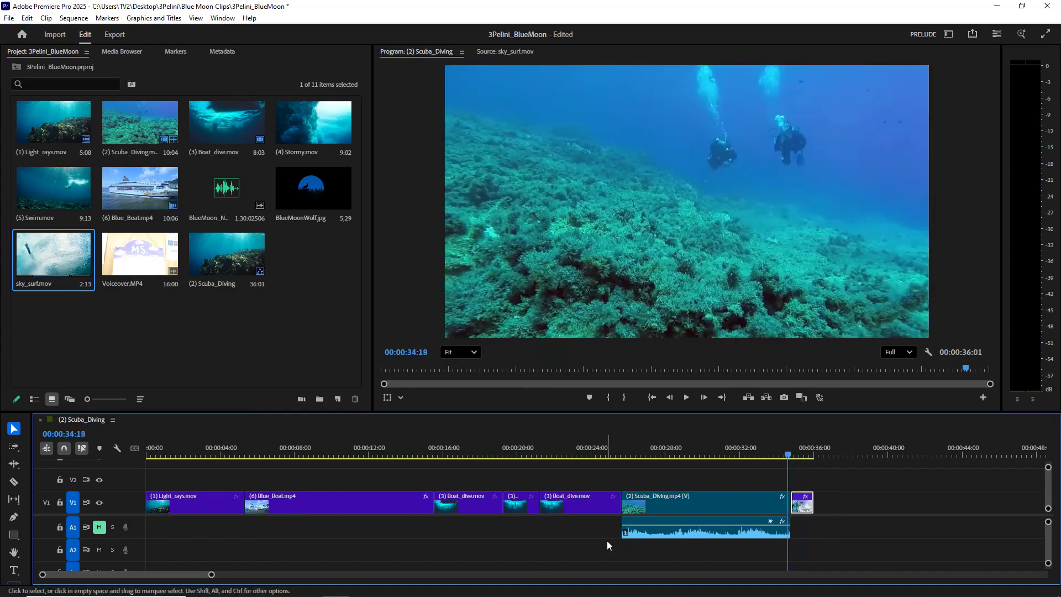
left_click(685, 398)
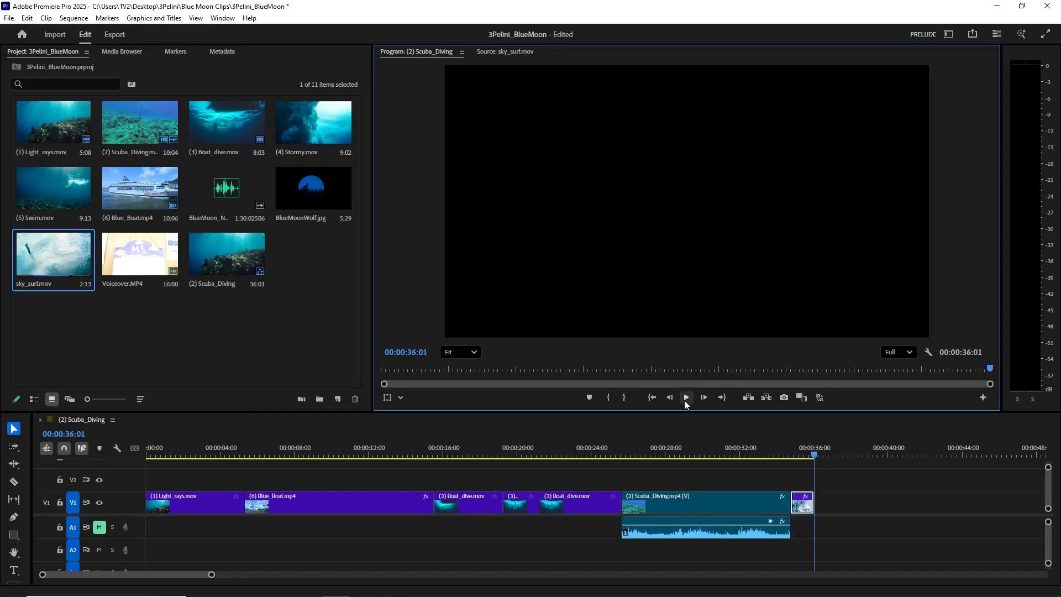
left_click(802, 455)
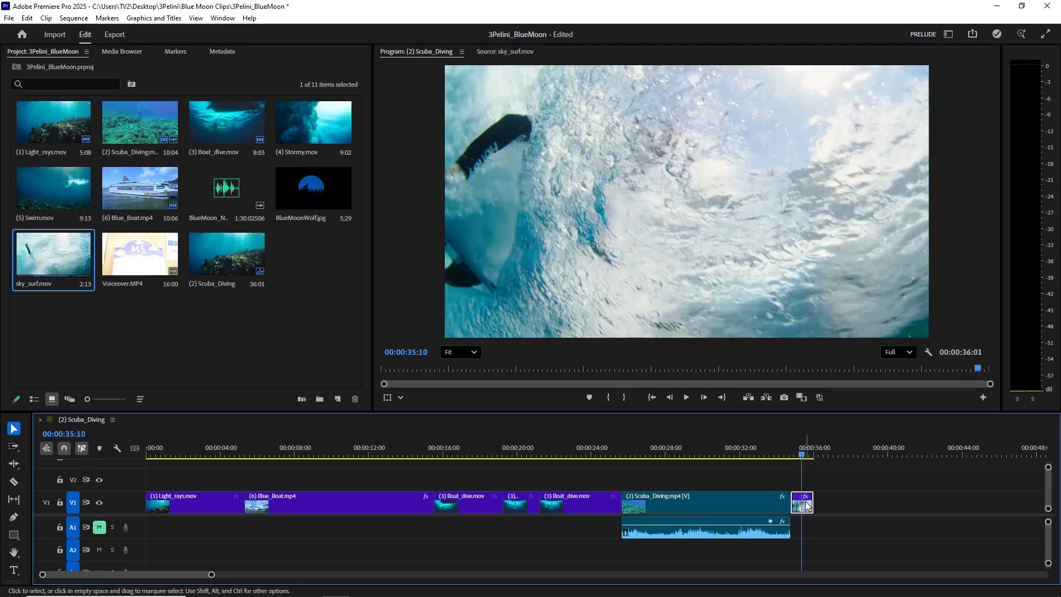
key("ctrl+z")
- Set the sky_surf clip's speed to 50% and play the slow motion from 00:00:34:21
right_click(814, 501)
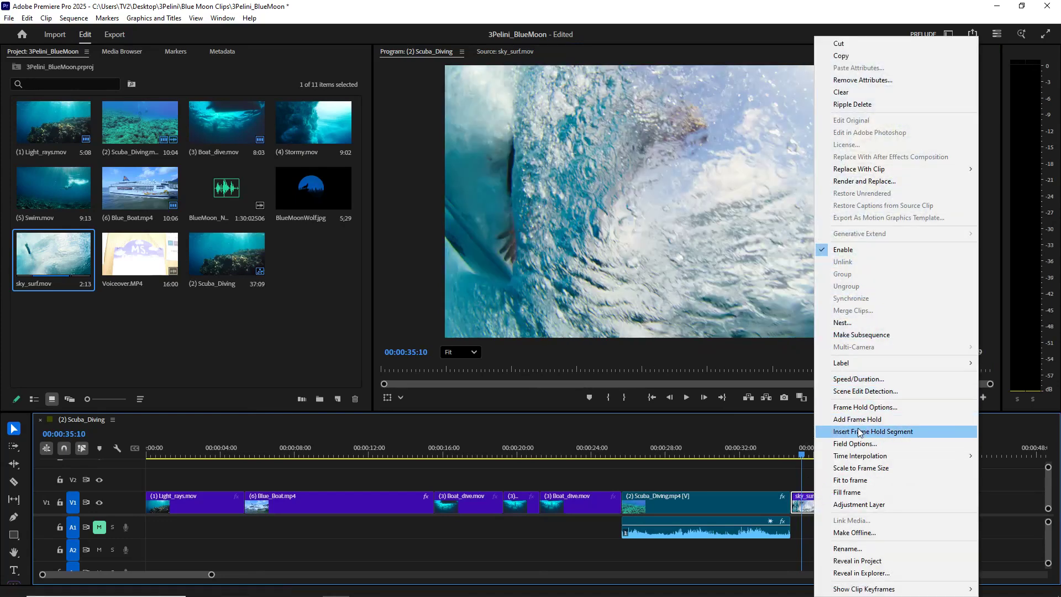
left_click(859, 379)
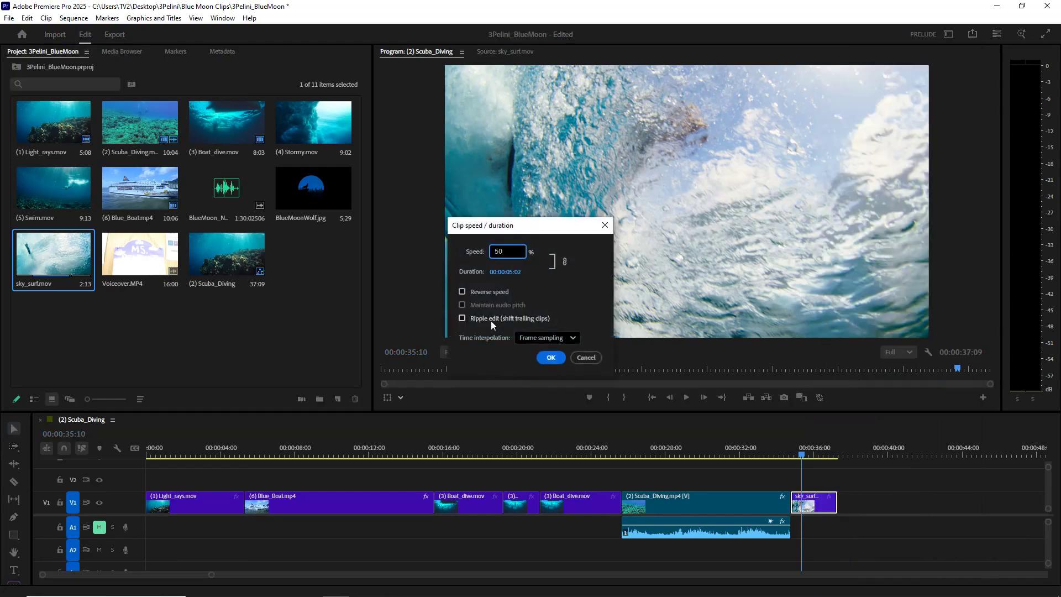
left_click(557, 360)
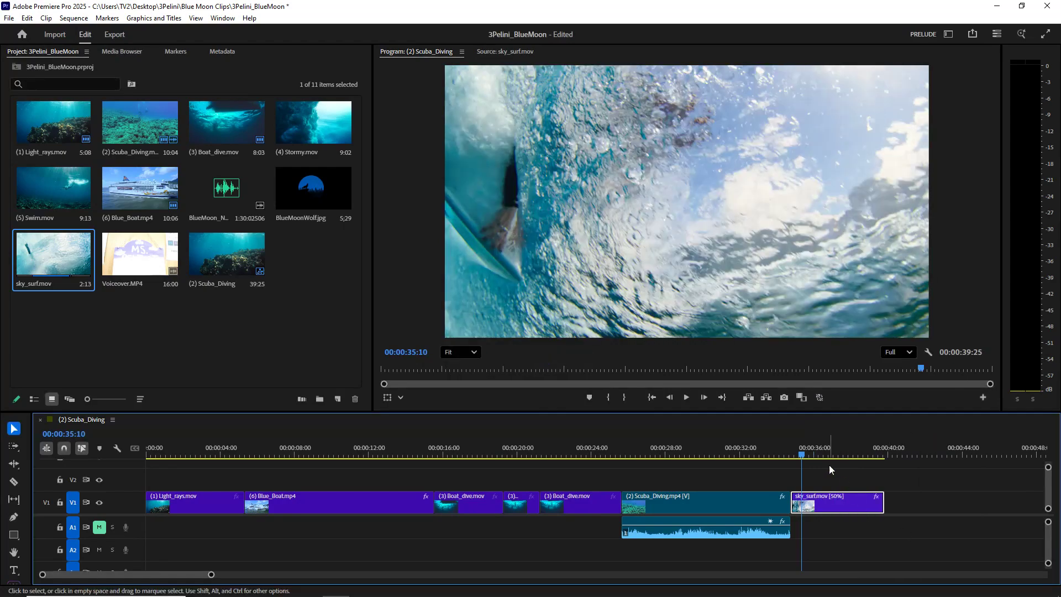
left_click(794, 453)
left_click_drag(795, 453, 790, 453)
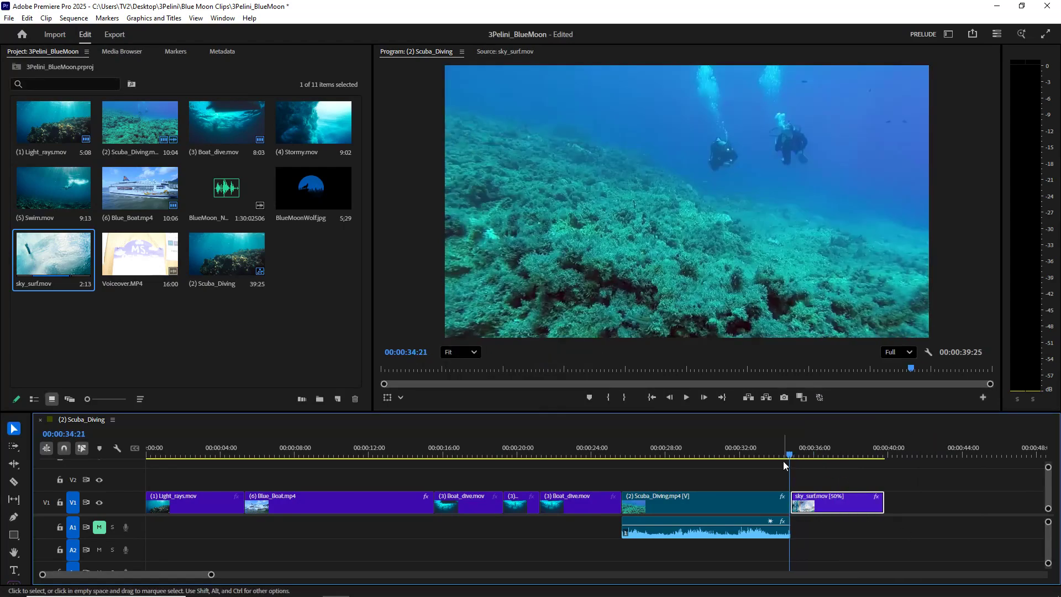
key("space")
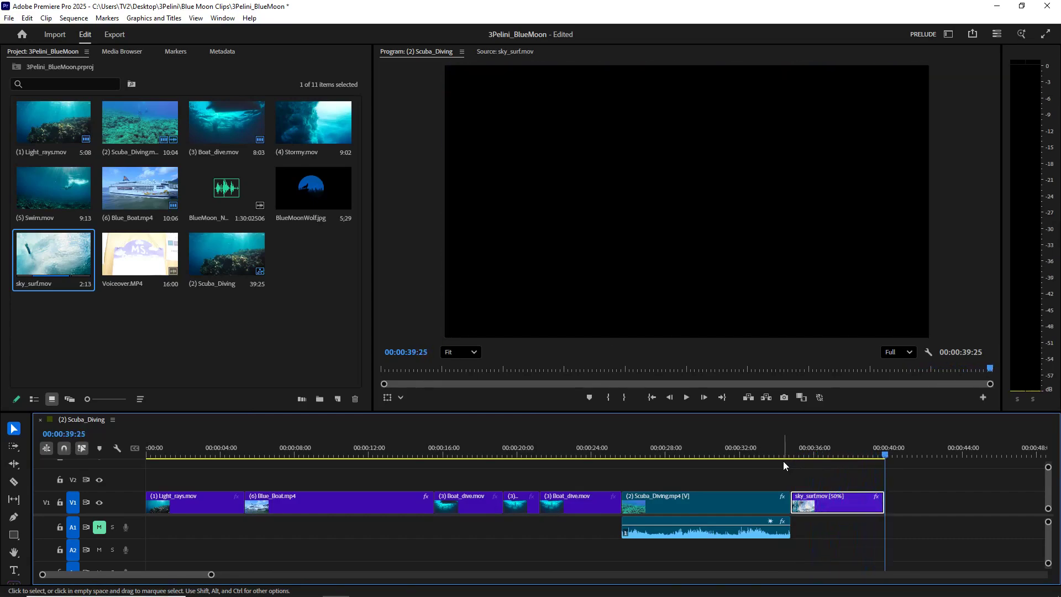
left_click_drag(878, 453, 865, 454)
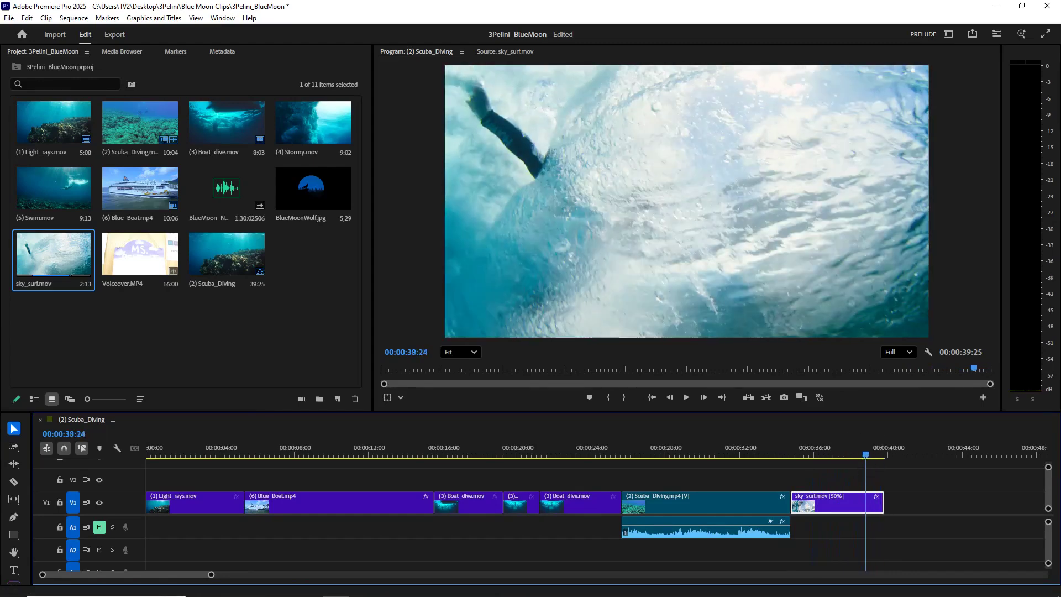
- Examine the reverse speed option in the sky_surf clip's Speed/Duration settings and leave without making changes
right_click(838, 504)
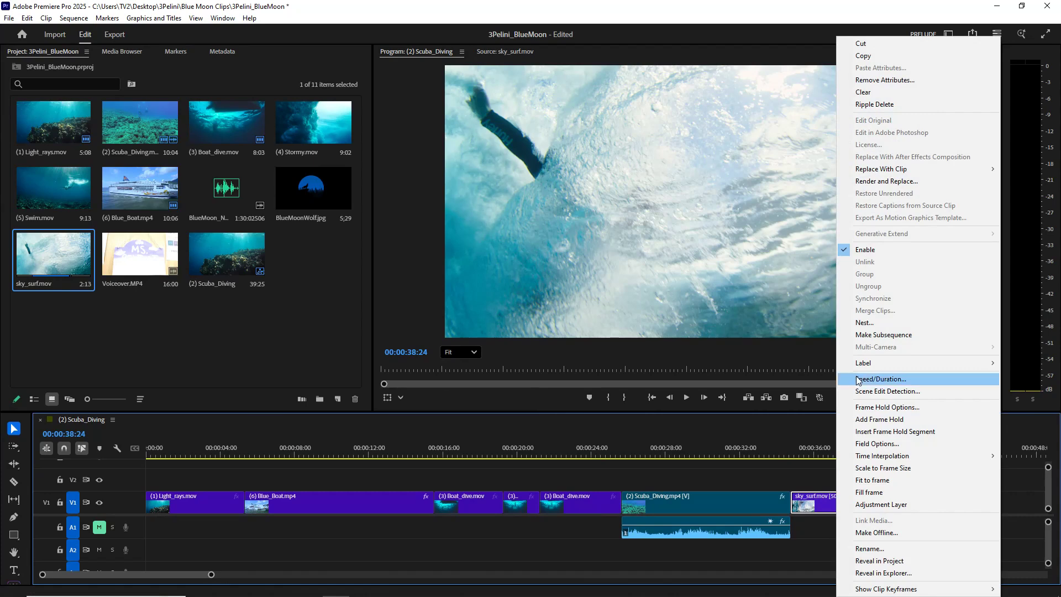
left_click(880, 378)
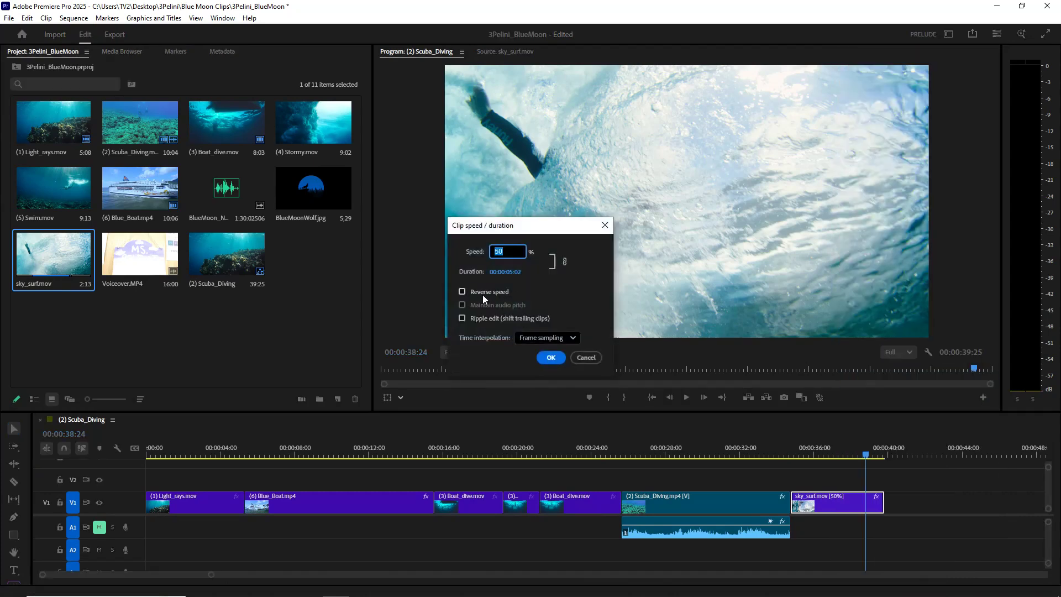
left_click(587, 357)
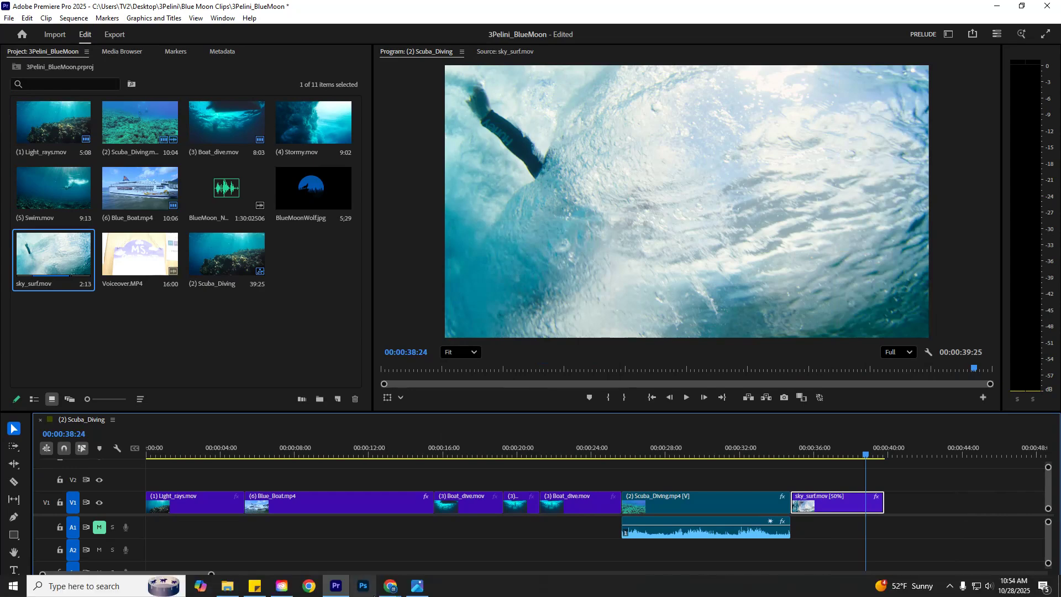
- Check the storyboard for the shot following sky_surf and move the playhead to 00:00:39:13
left_click(423, 587)
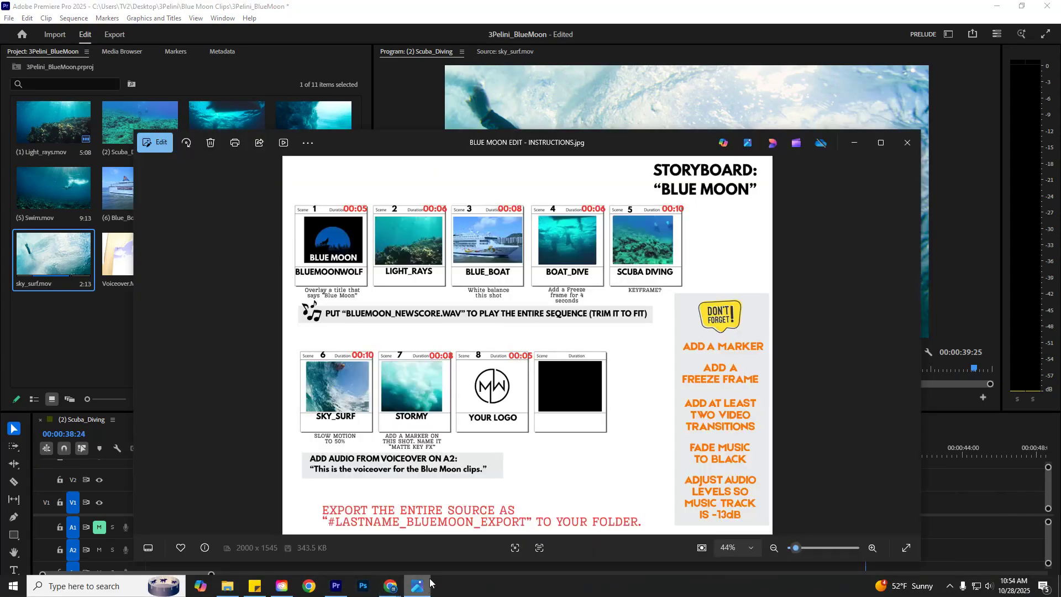
left_click(854, 143)
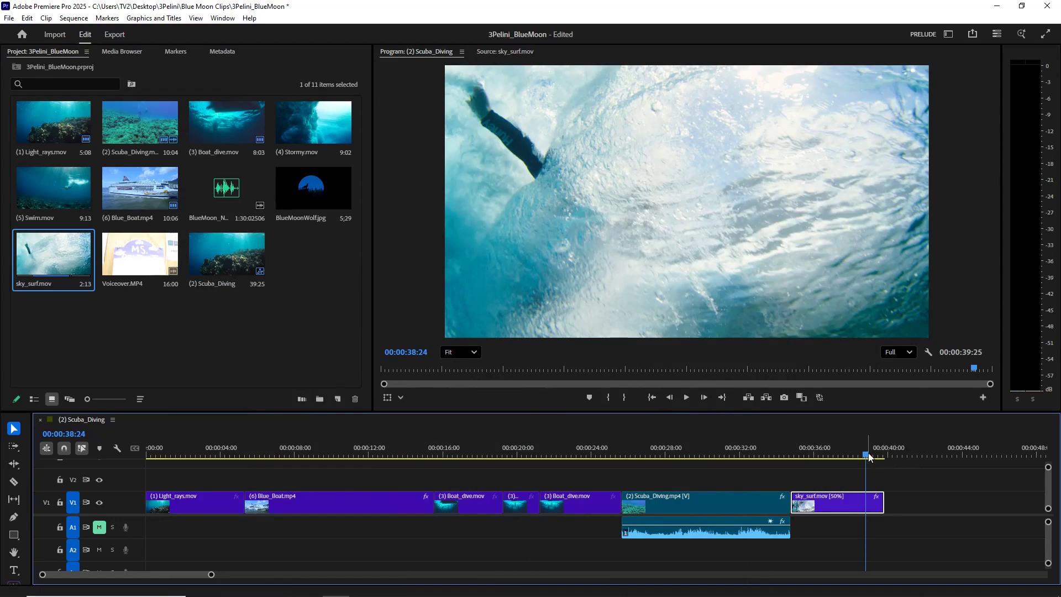
left_click_drag(868, 459, 877, 459)
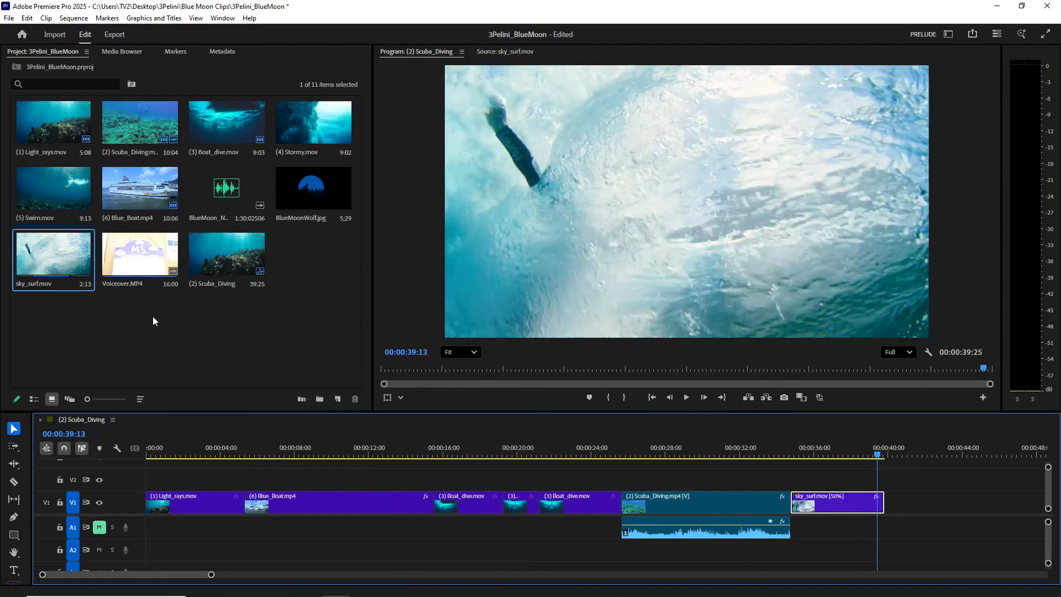
- Mark a 5:06 section of (4) Stormy.mov ending at 00:00:22:00 and place it after the sky_surf clip on V1
double_click(296, 120)
left_click_drag(582, 369, 744, 365)
key("i")
key("o")
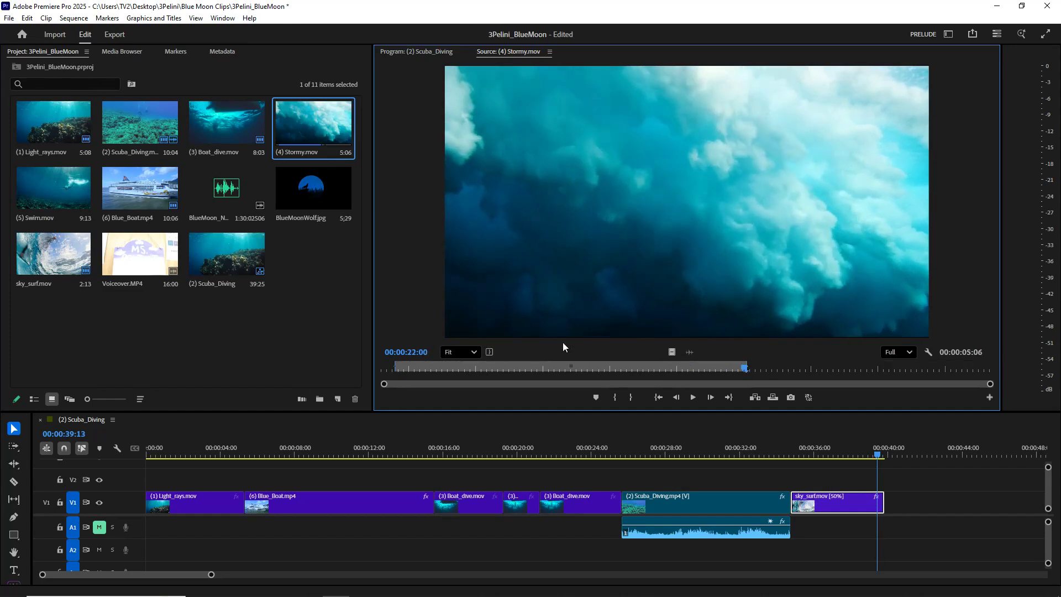
left_click_drag(658, 211, 911, 504)
- Scrub across the cut into the Stormy clip to 00:00:40:23 and fit the whole sequence in the timeline view
left_click(880, 456)
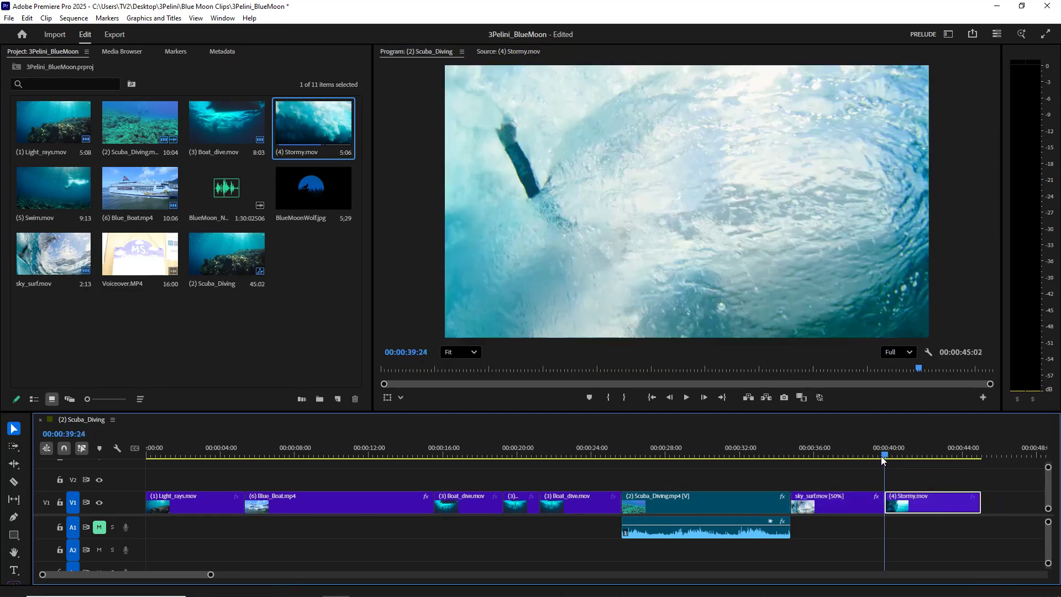
left_click_drag(878, 457, 902, 459)
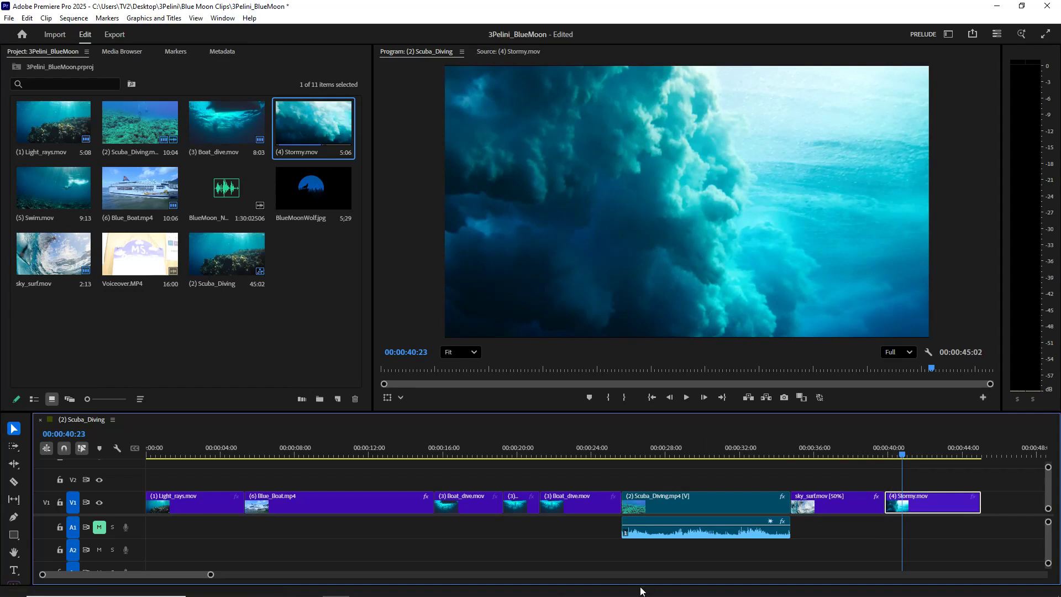
left_click_drag(210, 575, 334, 574)
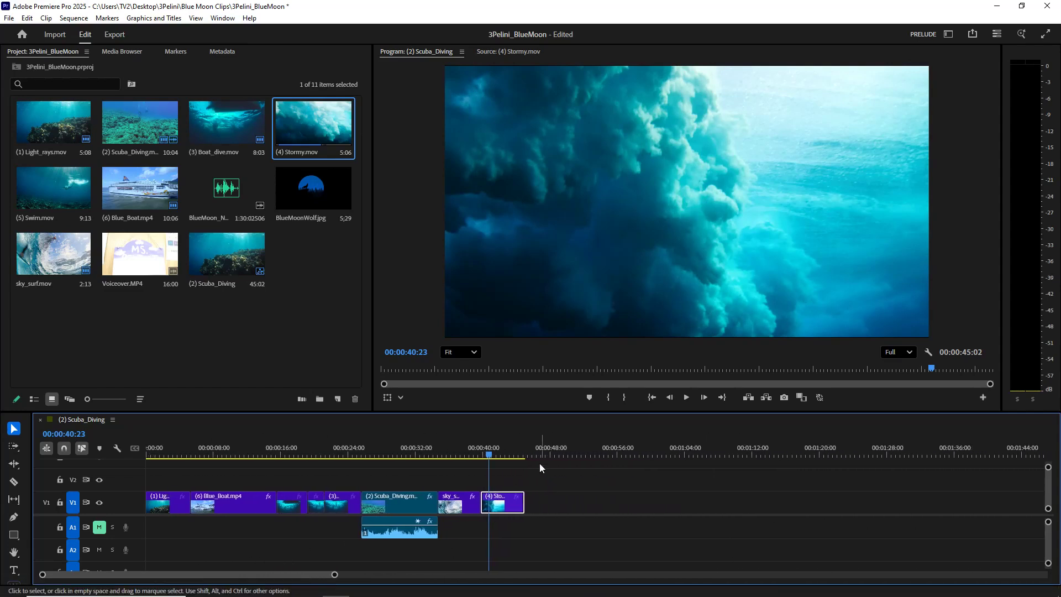
- Move the playhead to 00:00:42:01 over the Stormy clip and add a sequence marker there
left_click_drag(491, 456, 497, 457)
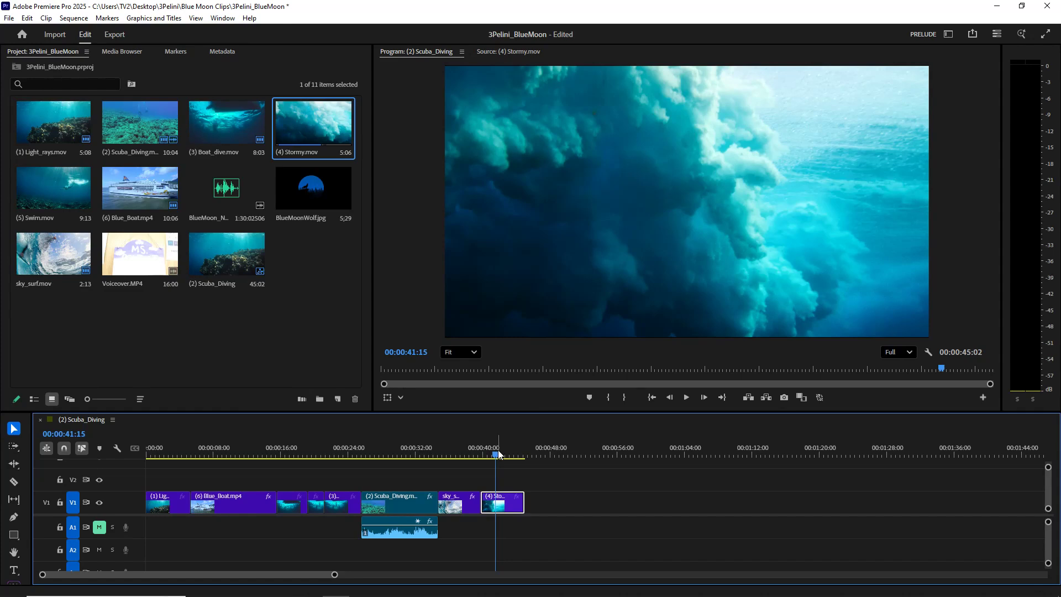
mouse_move(497, 455)
left_mouse_down()
mouse_move(484, 455)
mouse_move(503, 462)
left_mouse_up()
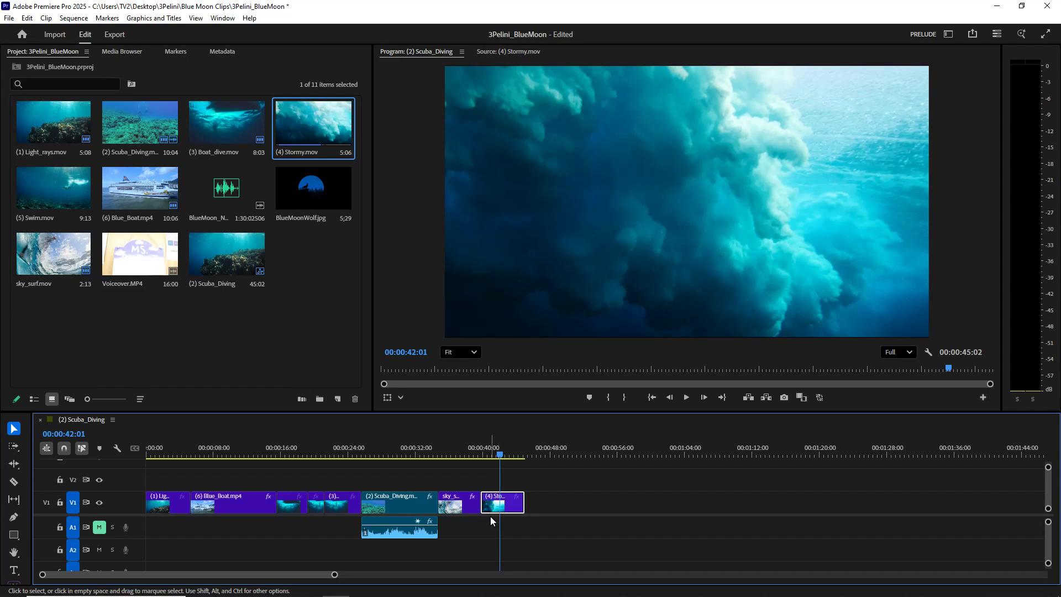
left_click(590, 398)
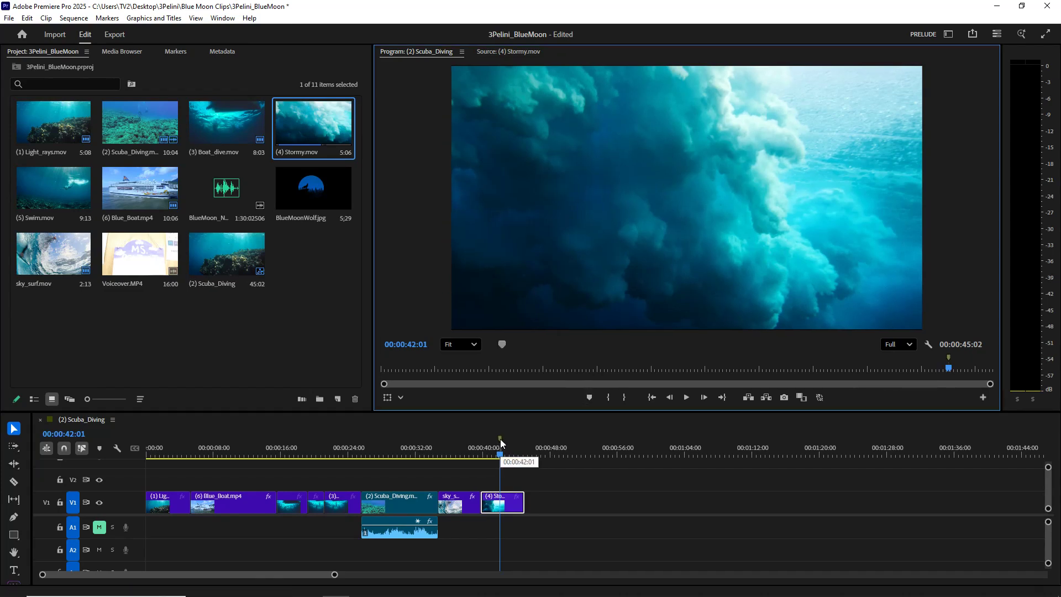
left_click(524, 433)
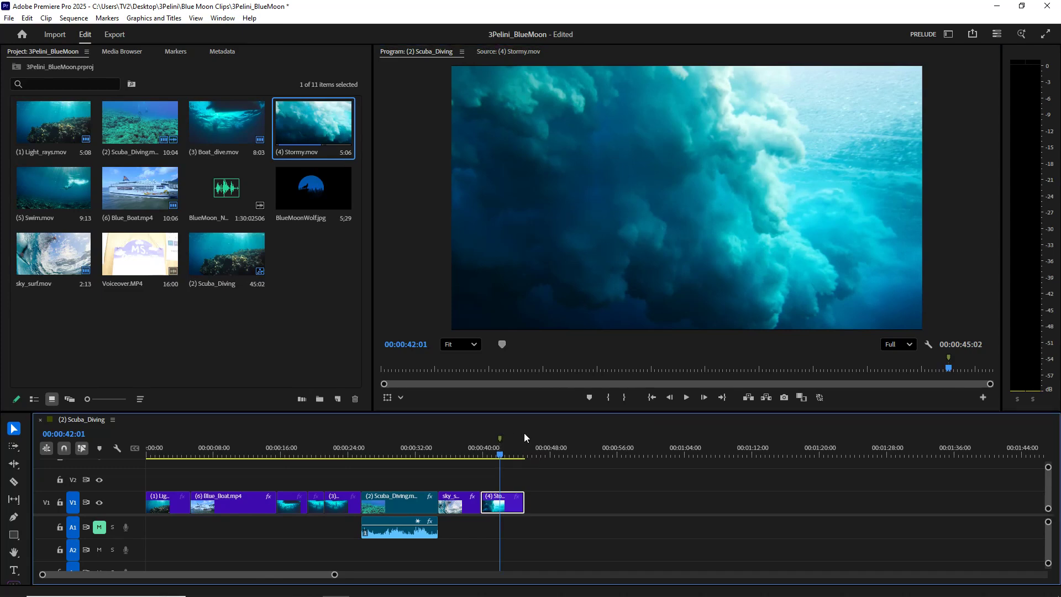
- Open the new marker's settings in the enlarged timeline, check the storyboard for the required name, and name the marker "Matte Key FX"
key("grave")
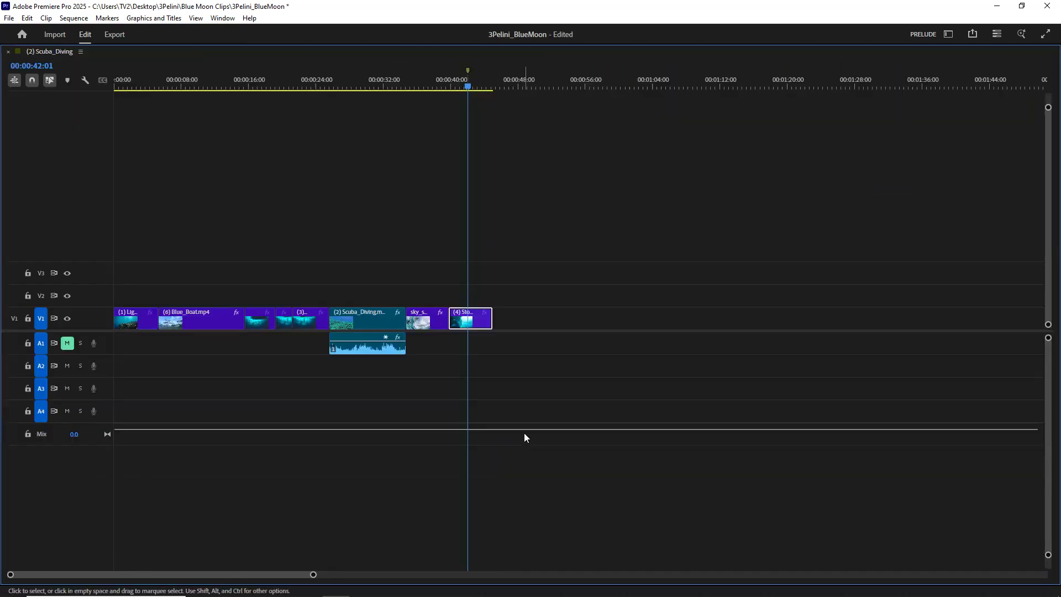
double_click(467, 72)
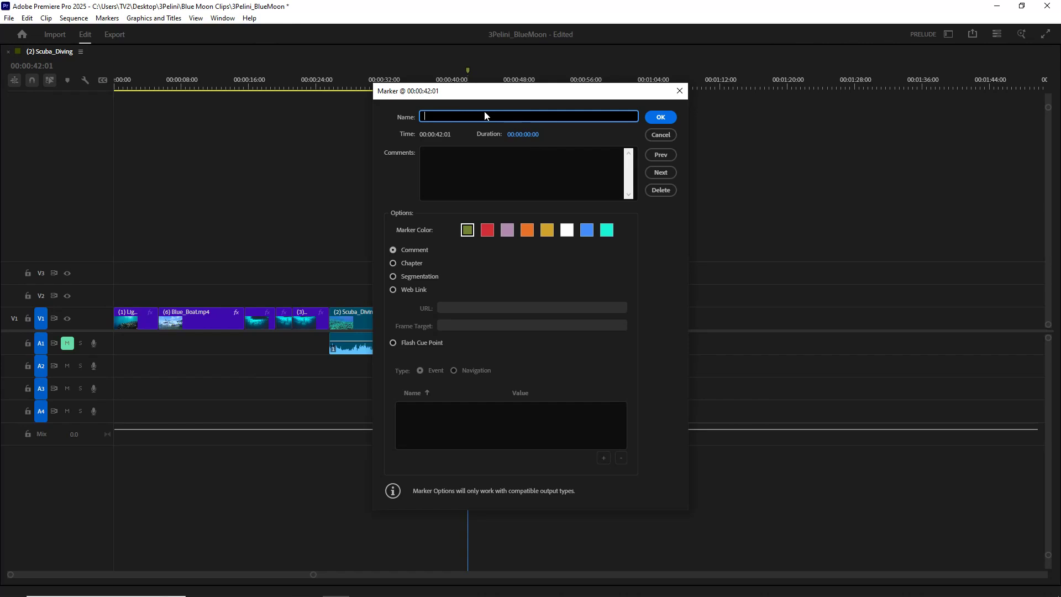
left_click(417, 590)
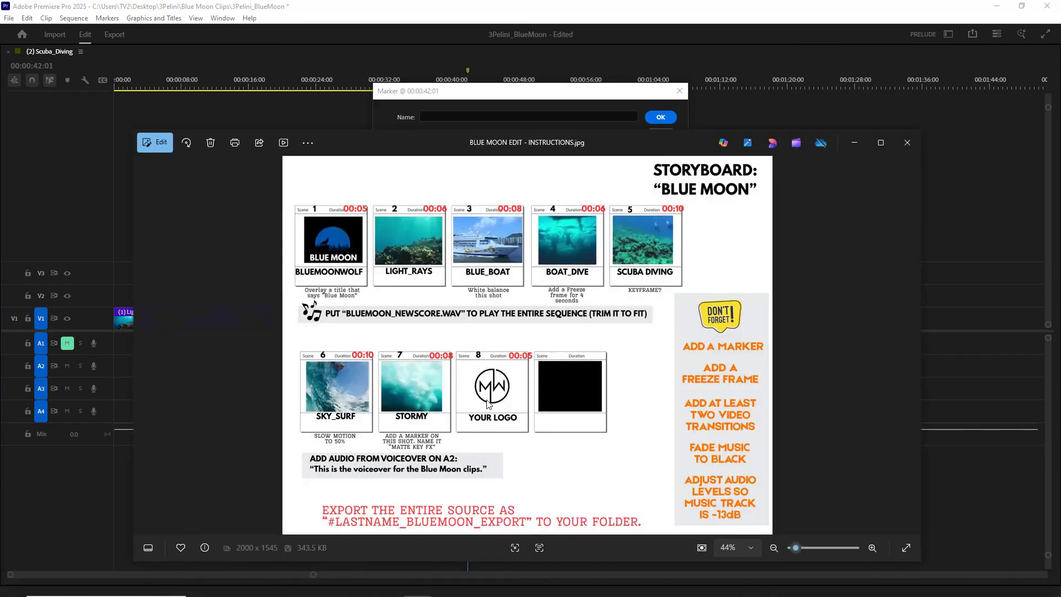
left_click(854, 143)
type("Matte Key FX")
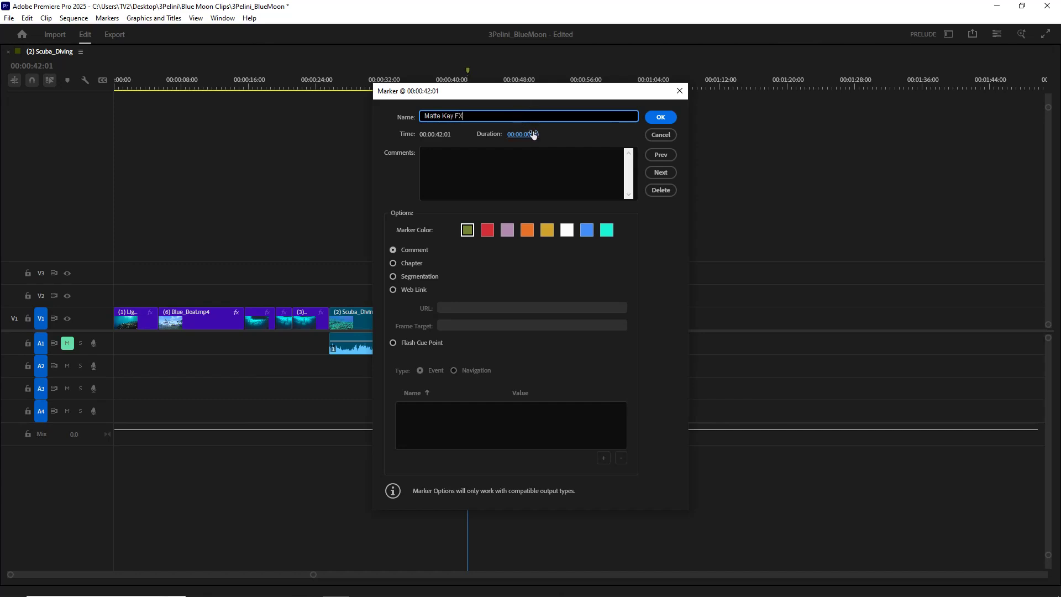
- Set the Matte Key FX marker's duration to 00:00:05:00 and its colour to purple (#AF8BB1), then return to the normal workspace layout
left_click(535, 135)
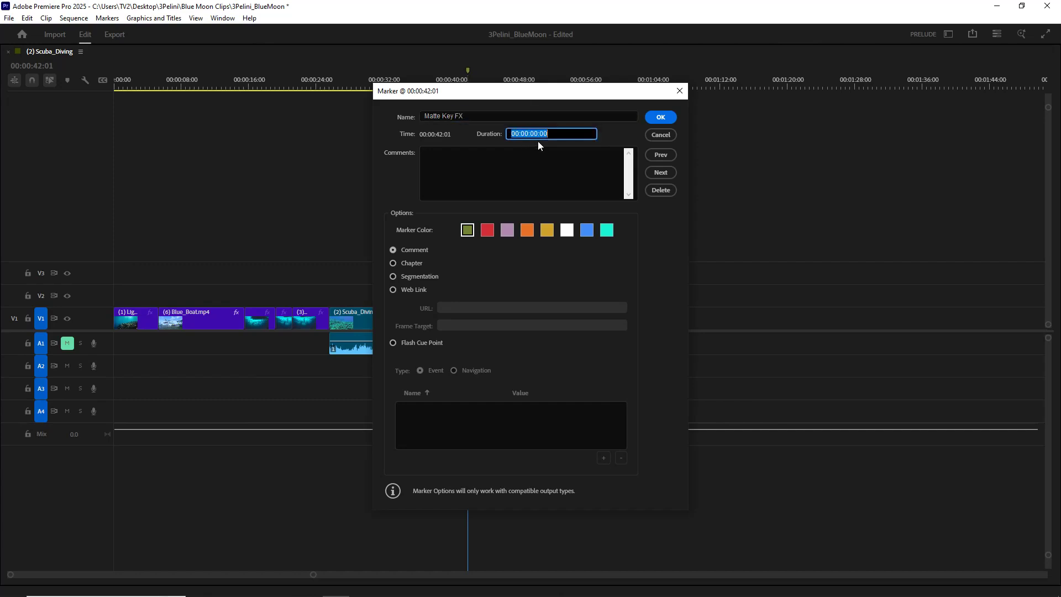
left_click(539, 133)
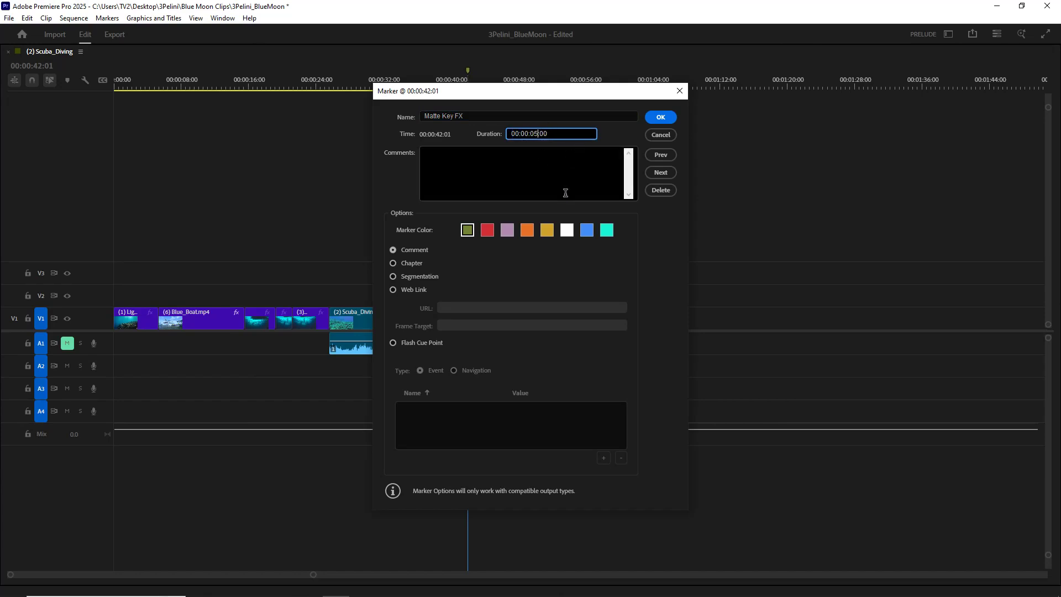
left_click(508, 230)
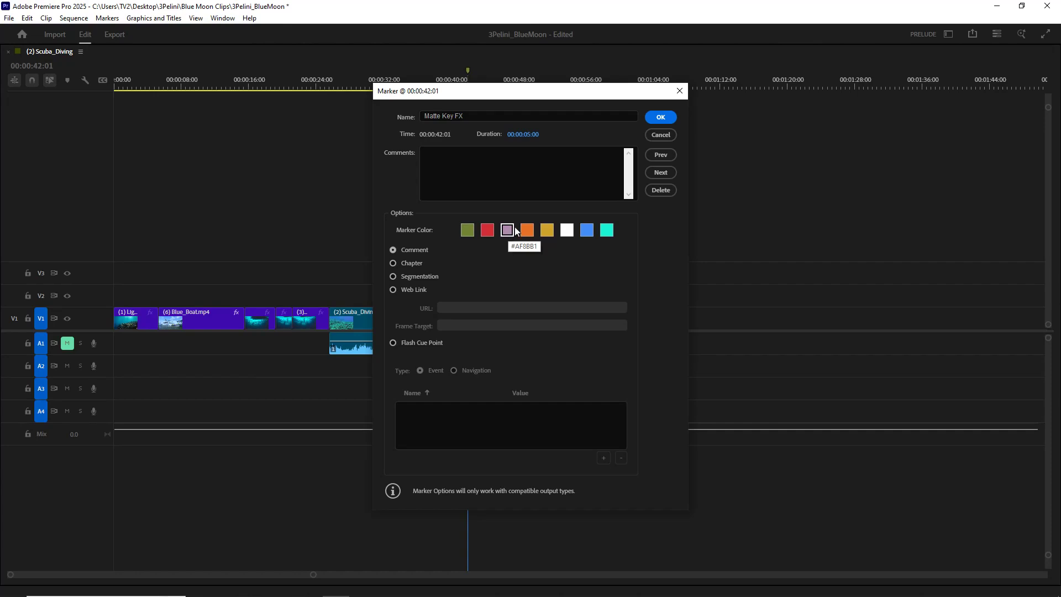
left_click(663, 119)
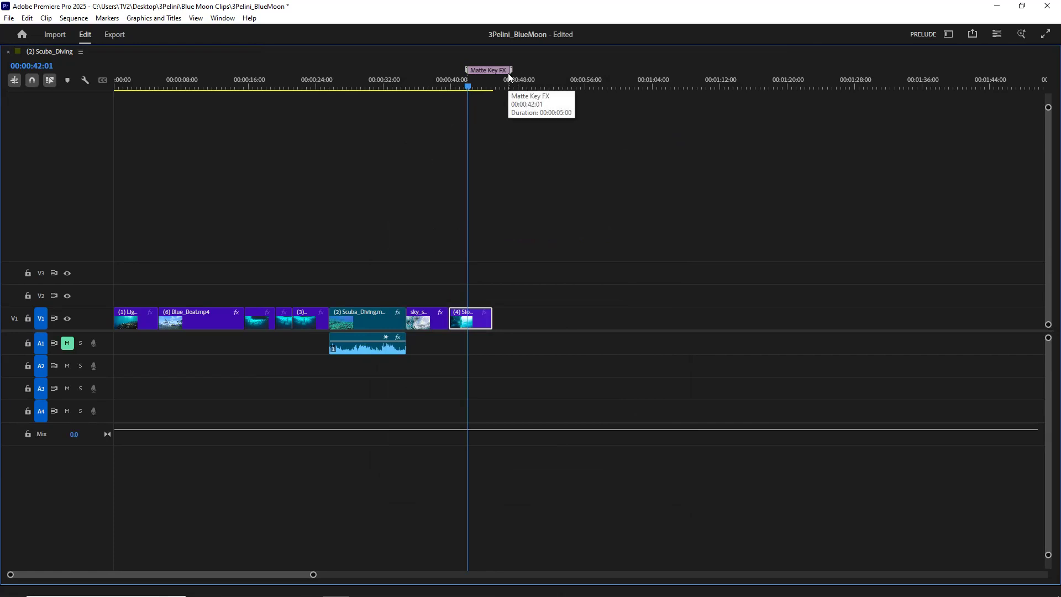
key("grave")
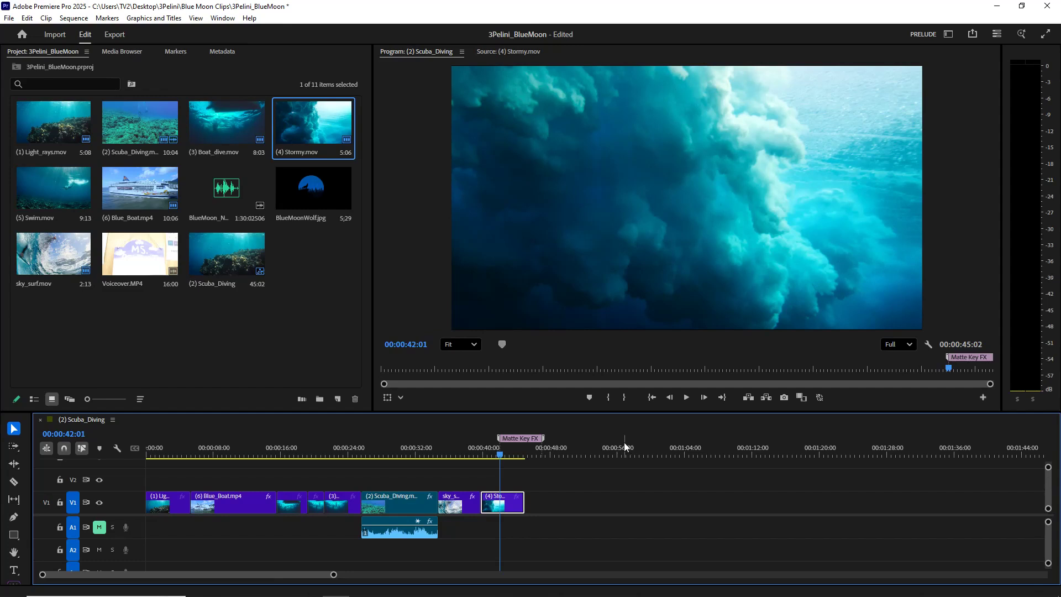
key("grave")
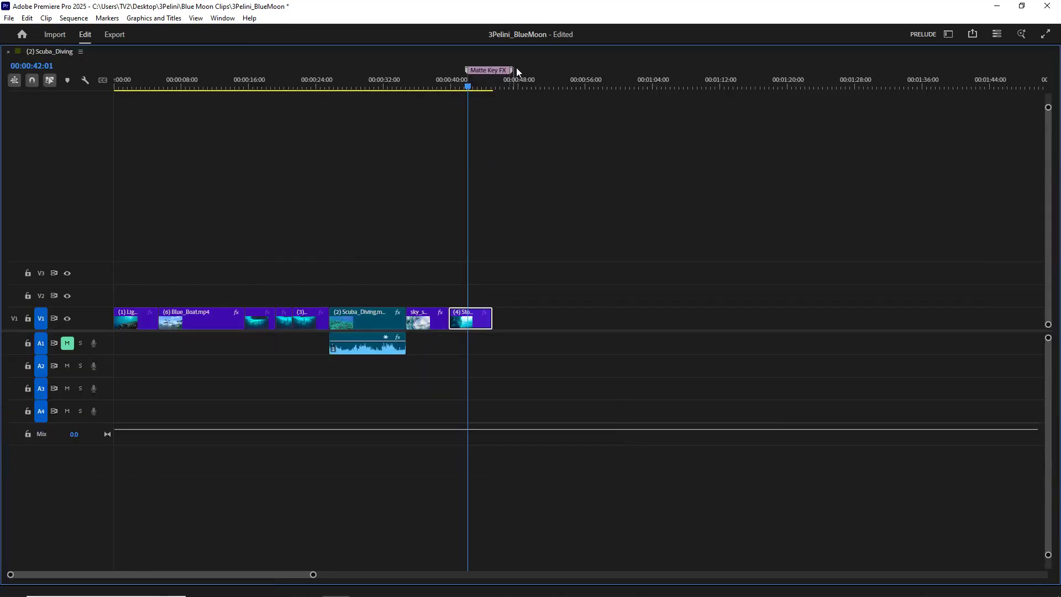
mouse_move(497, 73)
key("grave")
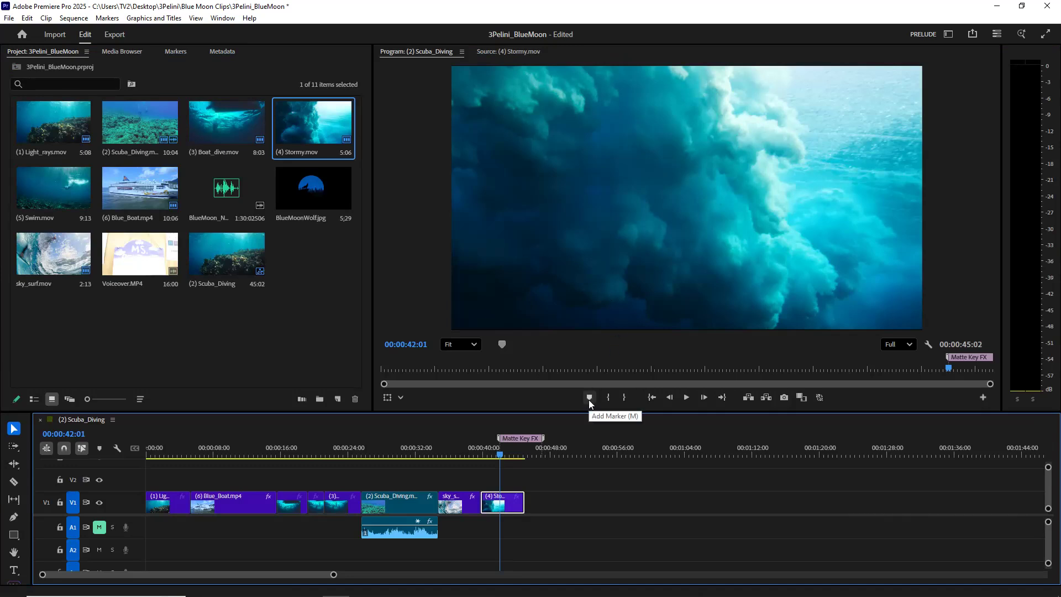
- Add a comment to the Matte Key FX marker: the instructor's surname followed by "will show how to add Matte Key FX here later"
double_click(528, 440)
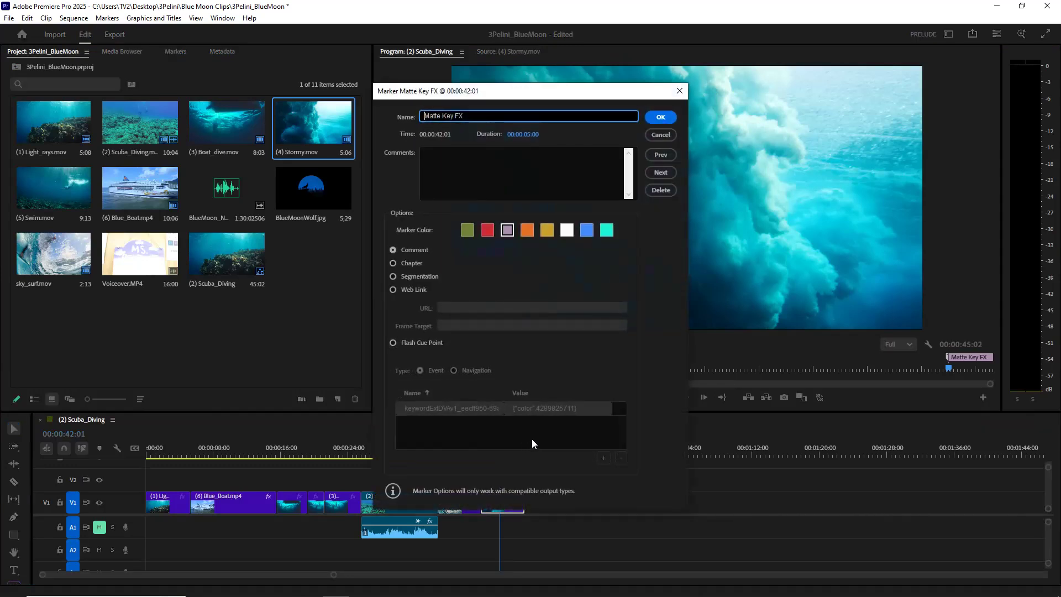
left_click(453, 160)
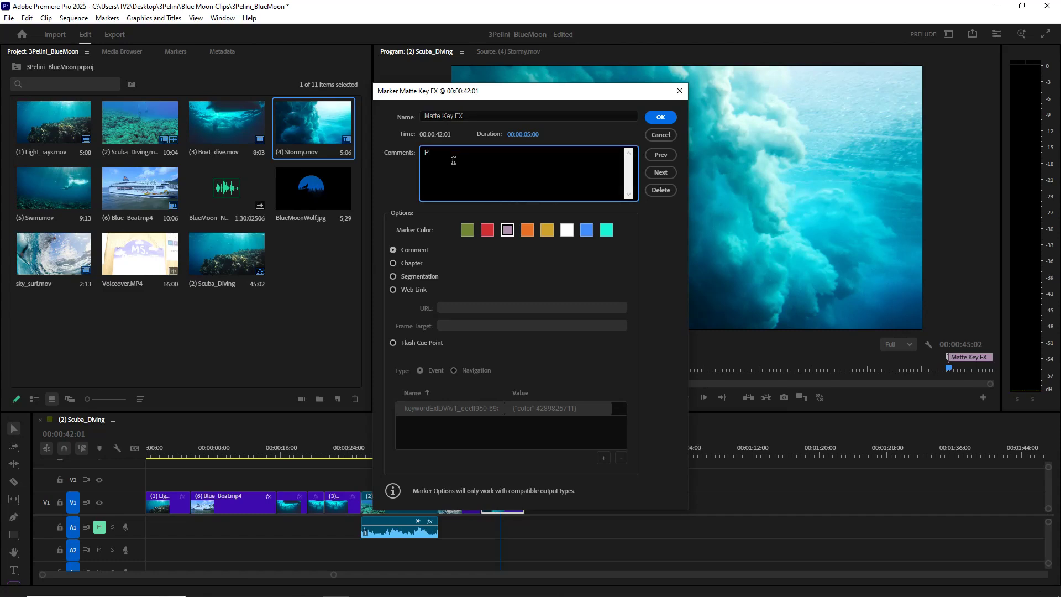
type("Pelini will show how to add Matte Key FX here later")
left_click(658, 117)
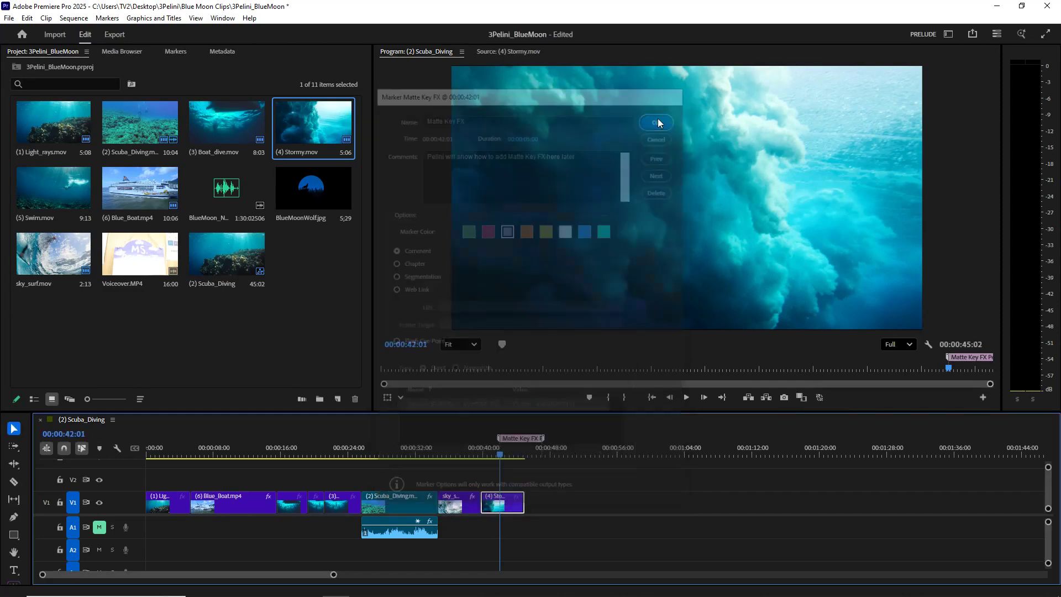